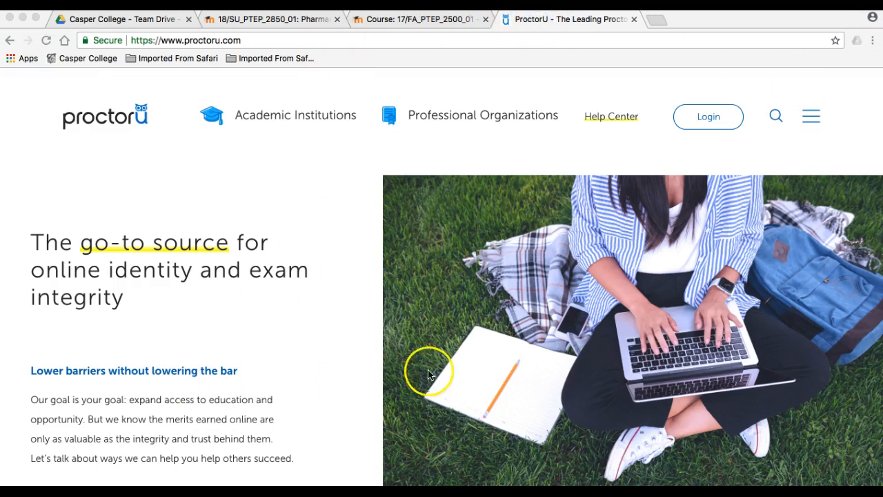
Log in to ProctorU from its home page to reach the institution's exam dashboard.
left_click(707, 123)
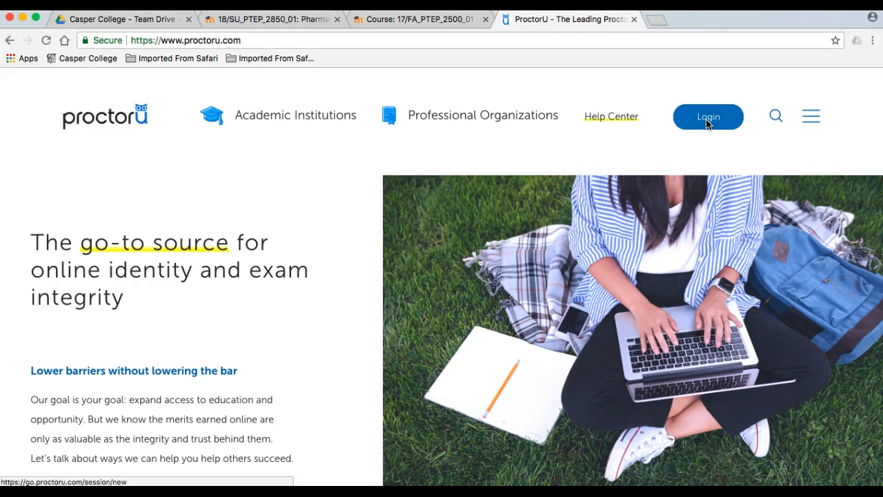
left_click(707, 124)
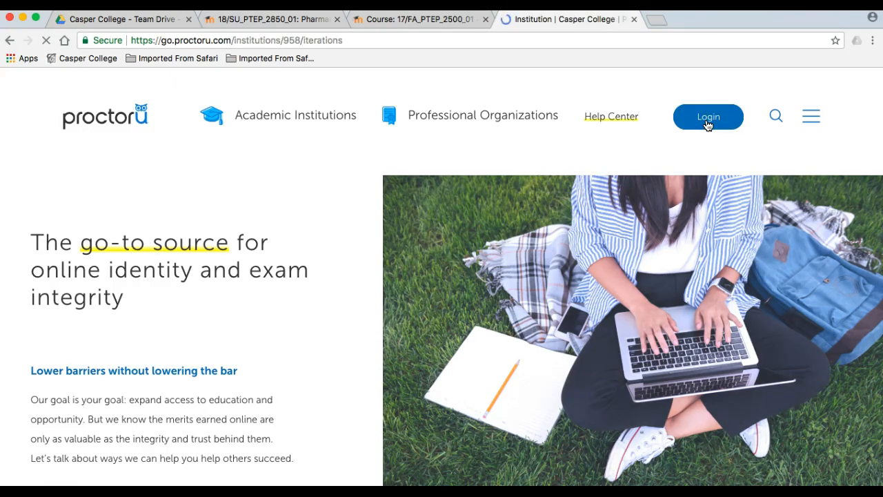
left_click(707, 123)
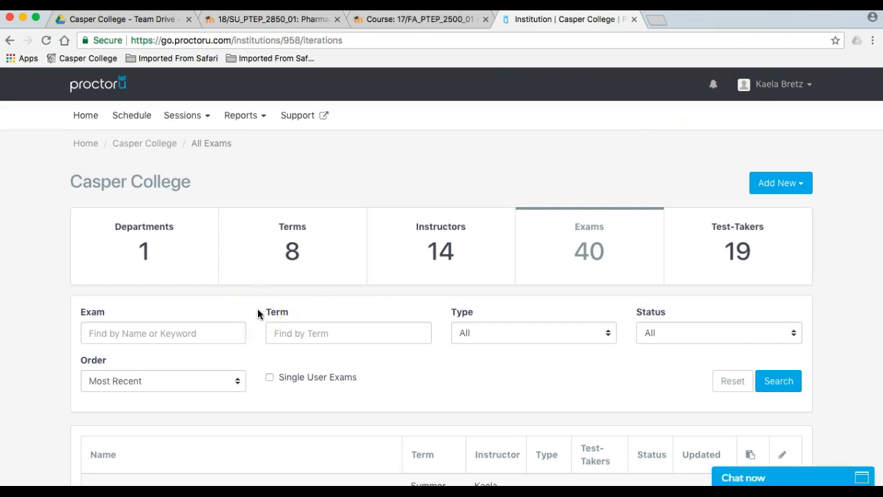
Browse the Casper College exams list, scrolling through the exam names, terms and statuses.
scroll(257, 314, "down", 2)
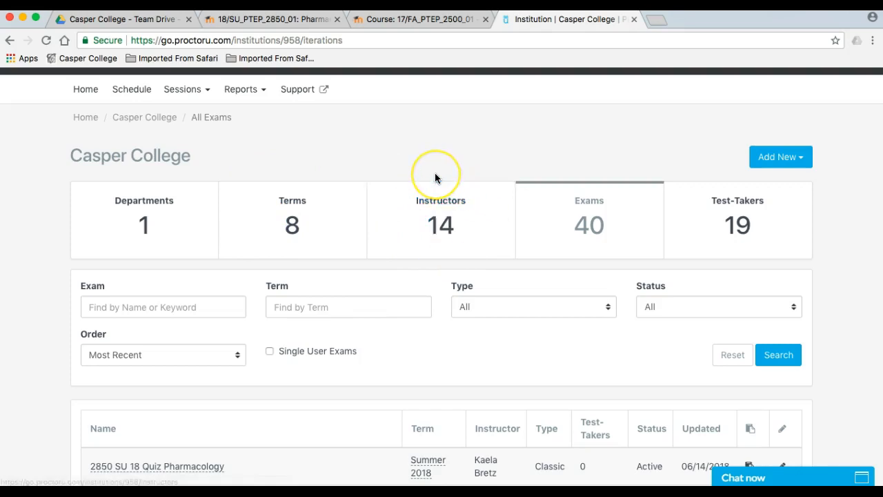
left_click(439, 224)
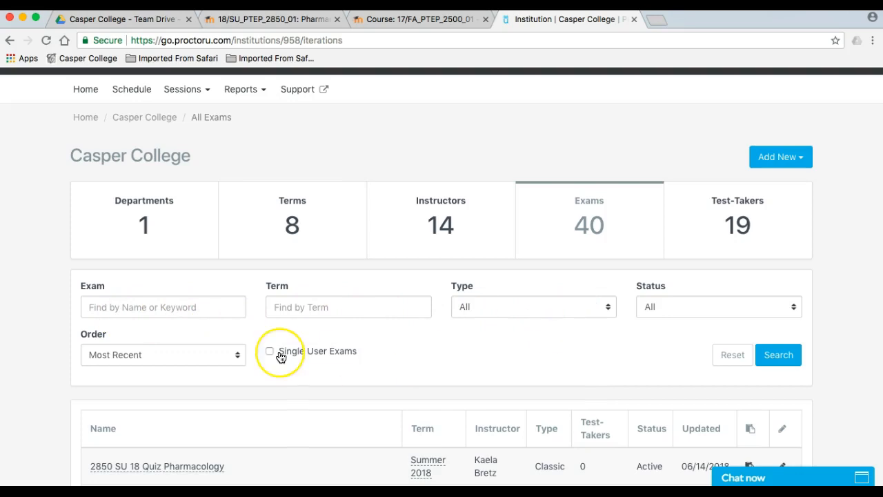
scroll(281, 357, "down", 5)
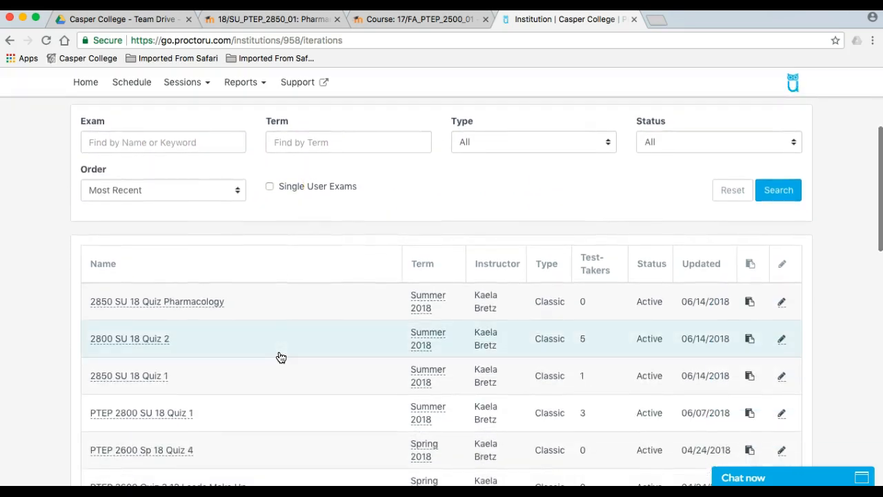
scroll(281, 356, "up", 1)
scroll(281, 356, "down", 1)
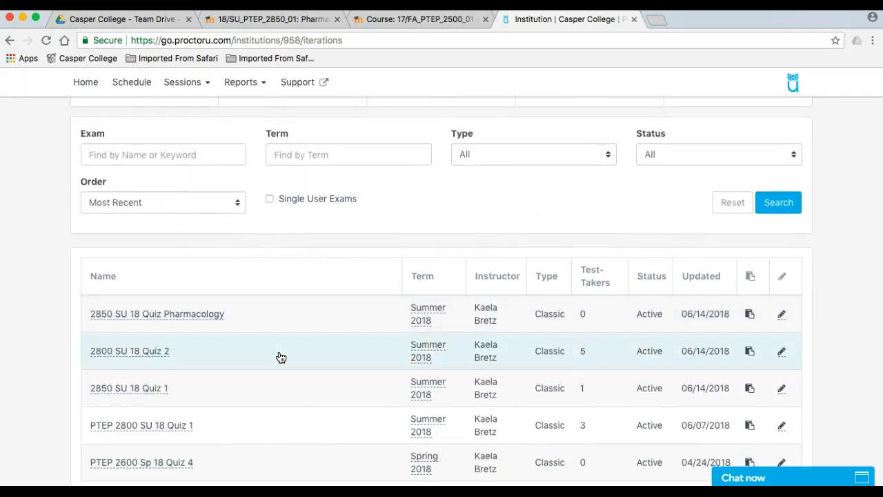
scroll(281, 357, "down", 4)
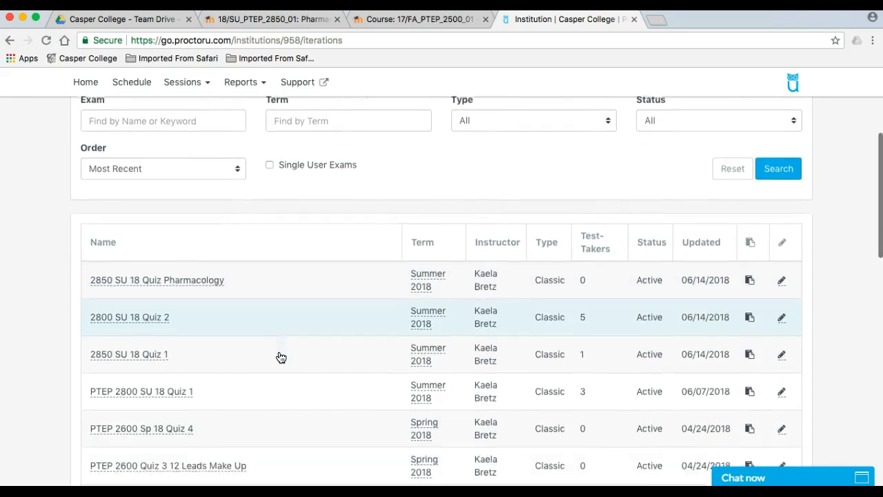
left_click(86, 198)
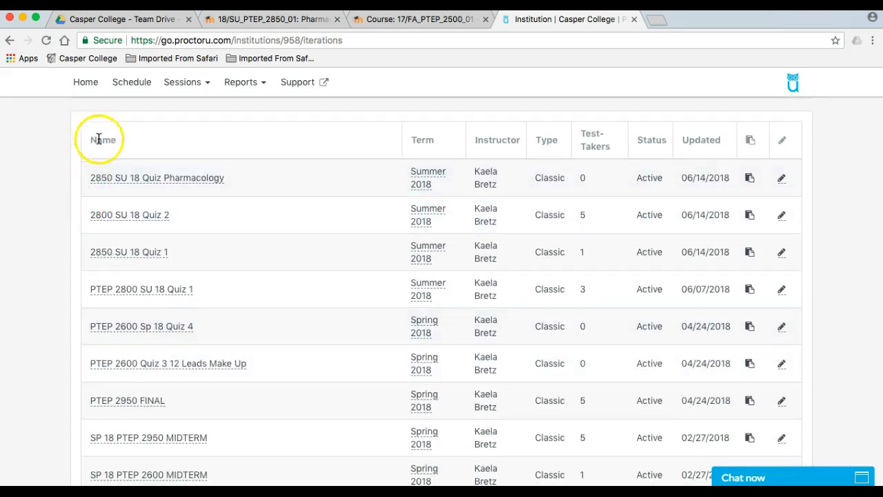
scroll(142, 285, "down", 3)
scroll(143, 283, "down", 15)
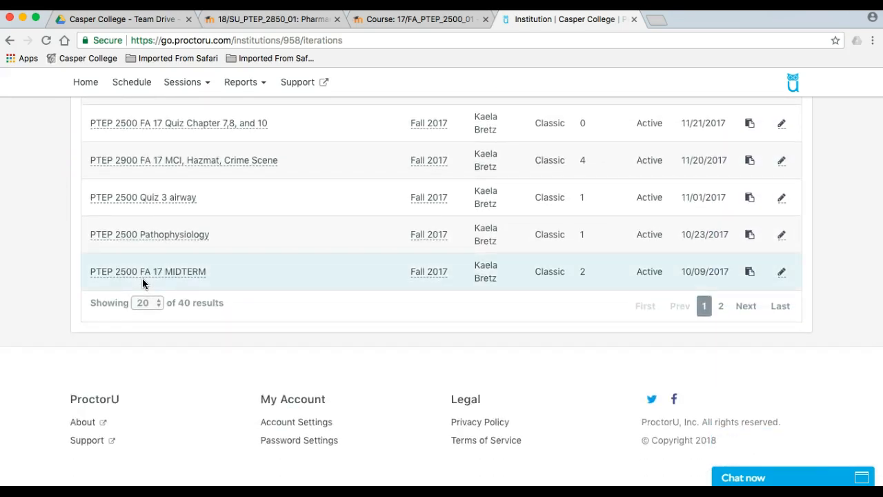
left_click(116, 279)
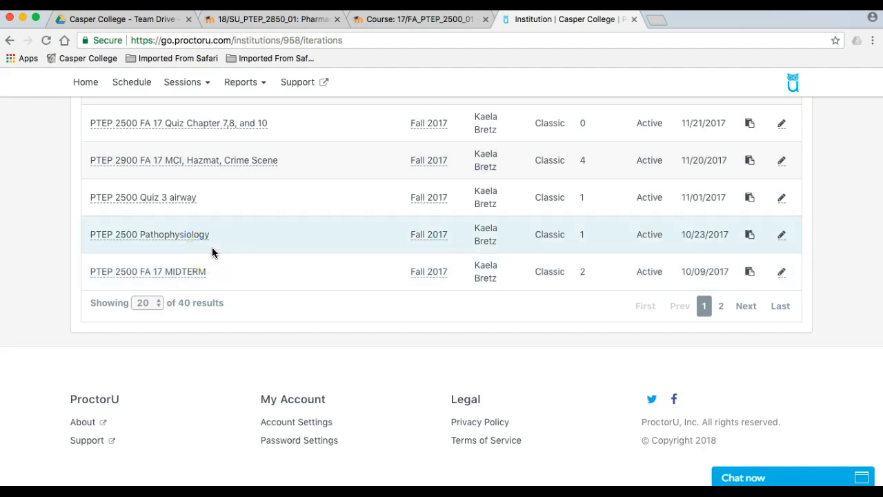
scroll(212, 253, "up", 15)
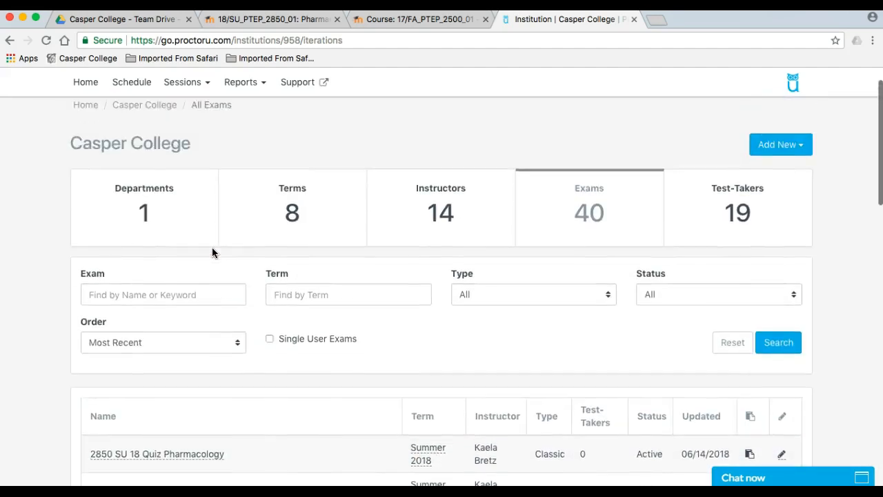
scroll(213, 253, "up", 2)
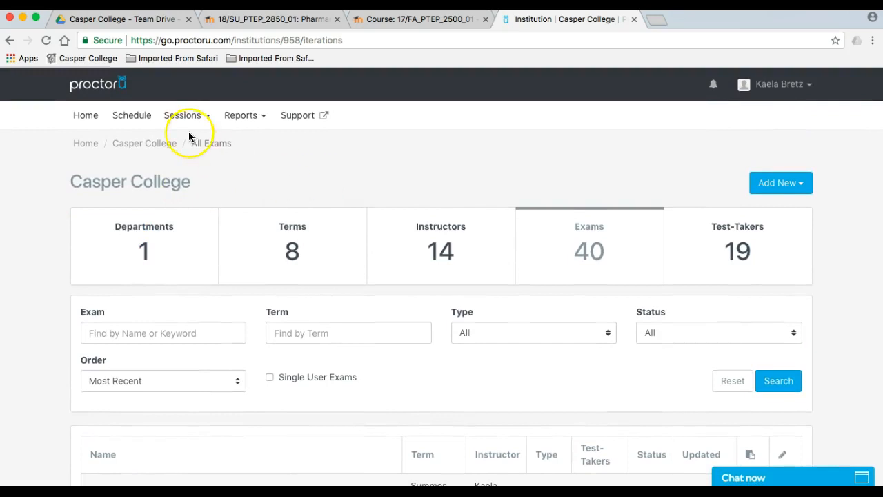
Open the Schedule page and review its appointment chart and list for the selected day.
left_click(131, 116)
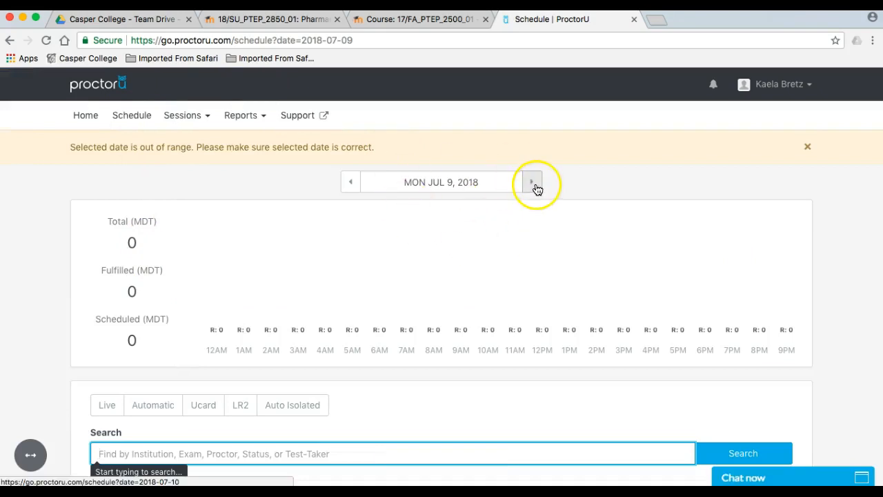
scroll(294, 314, "down", 3)
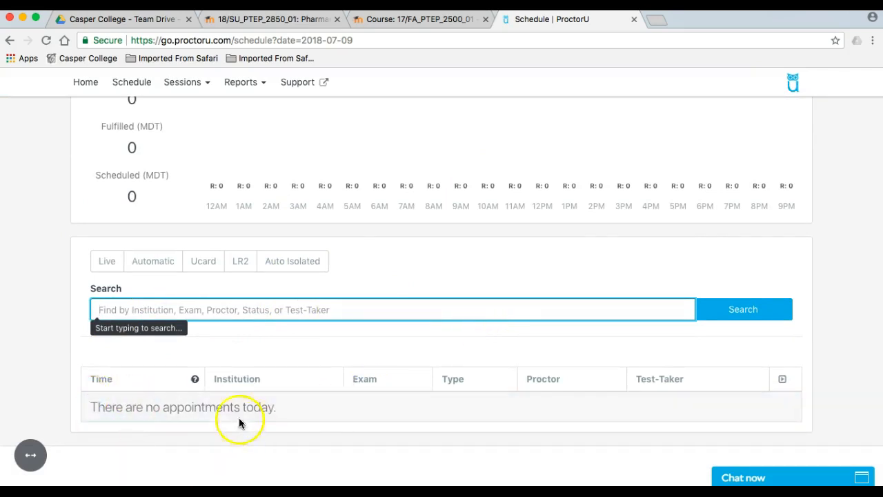
scroll(248, 428, "down", 2)
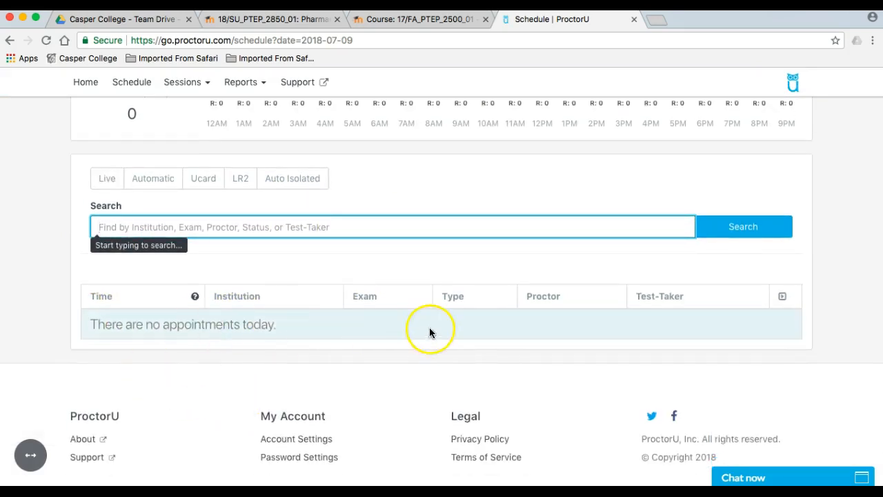
scroll(430, 333, "up", 3)
scroll(430, 332, "down", 2)
left_click(782, 348)
left_click(778, 348)
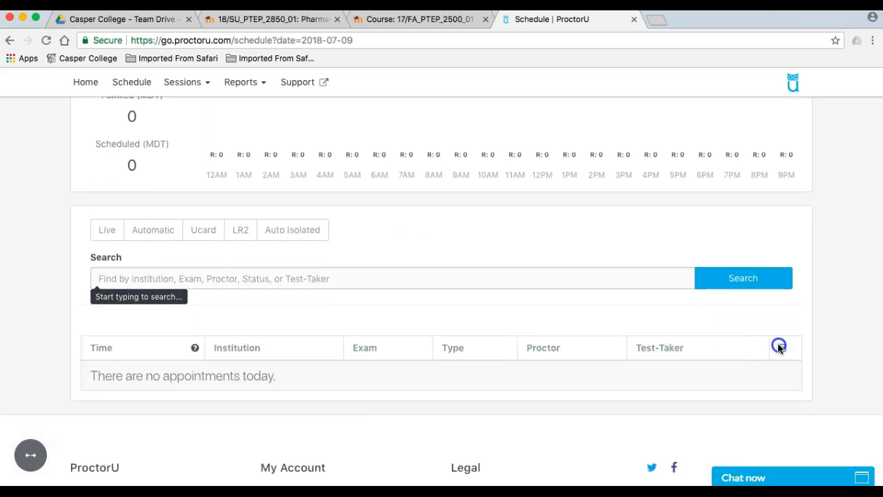
scroll(171, 189, "up", 3)
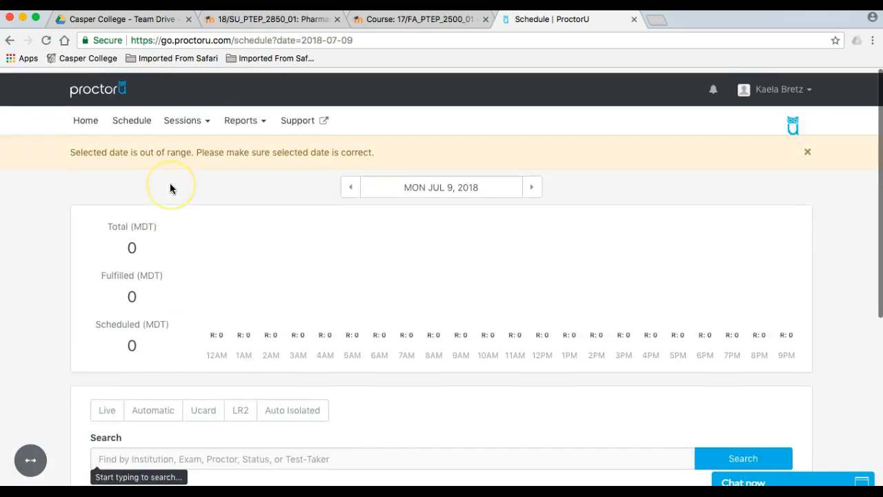
Open All Sessions and scroll through the list of test-taker sessions and their statuses.
left_click(188, 120)
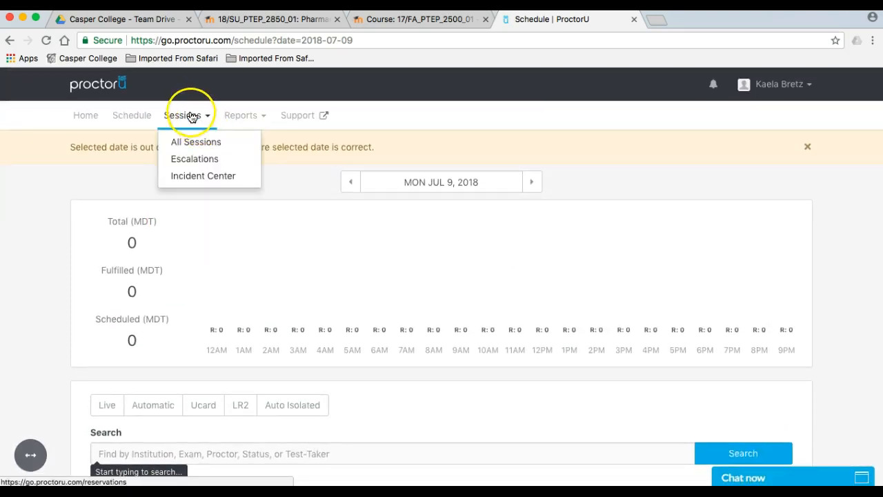
left_click(203, 149)
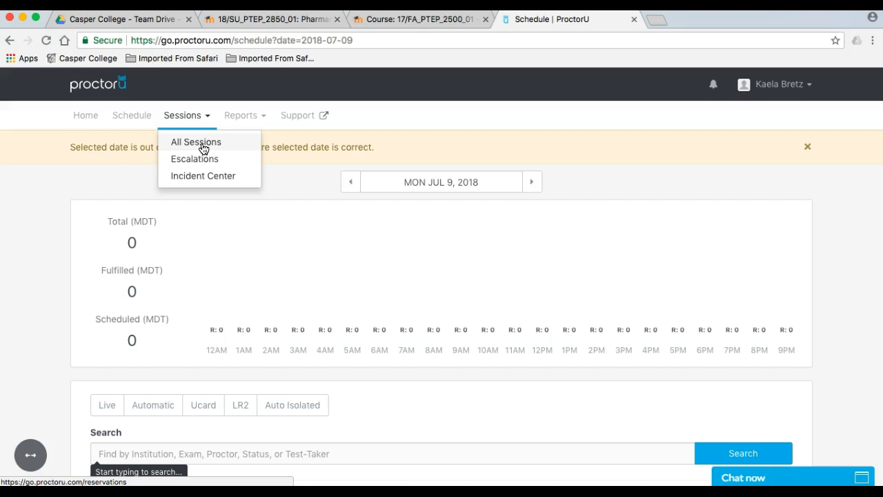
left_click(196, 142)
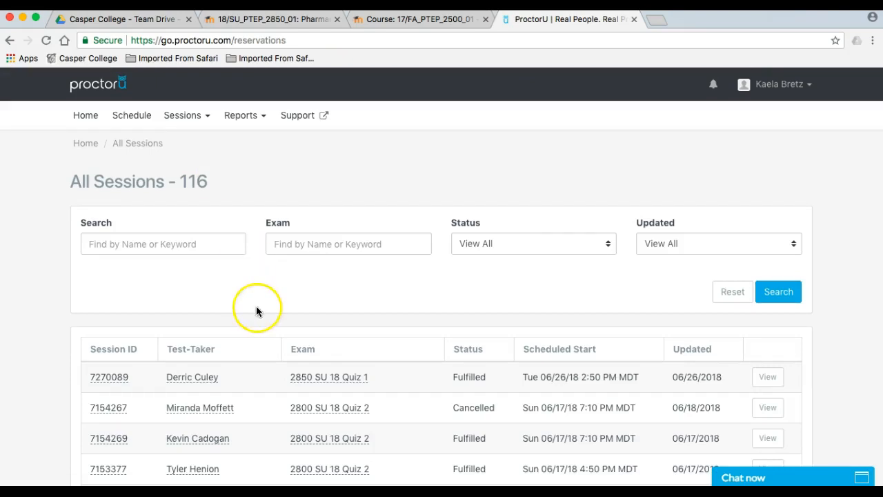
scroll(256, 307, "down", 5)
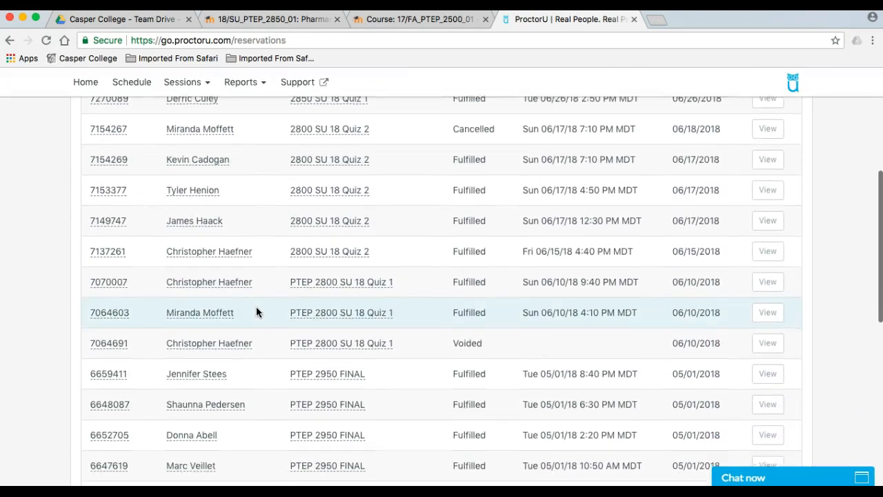
scroll(257, 306, "down", 2)
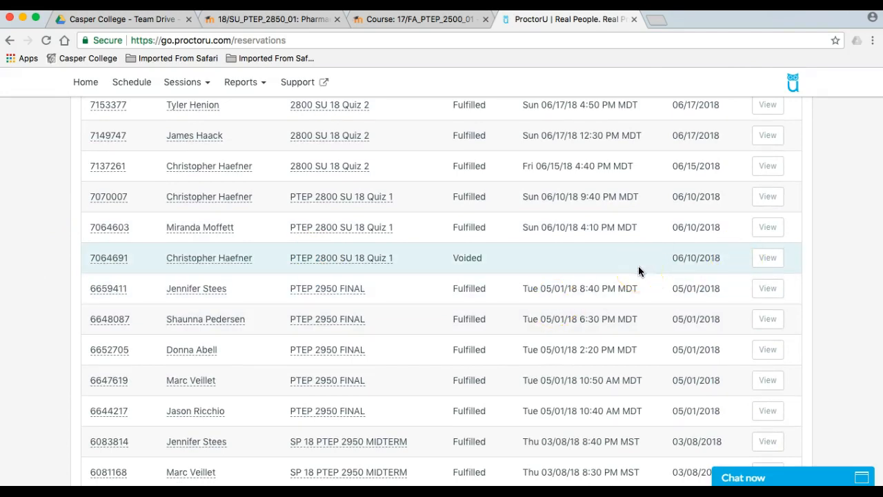
scroll(639, 271, "down", 4)
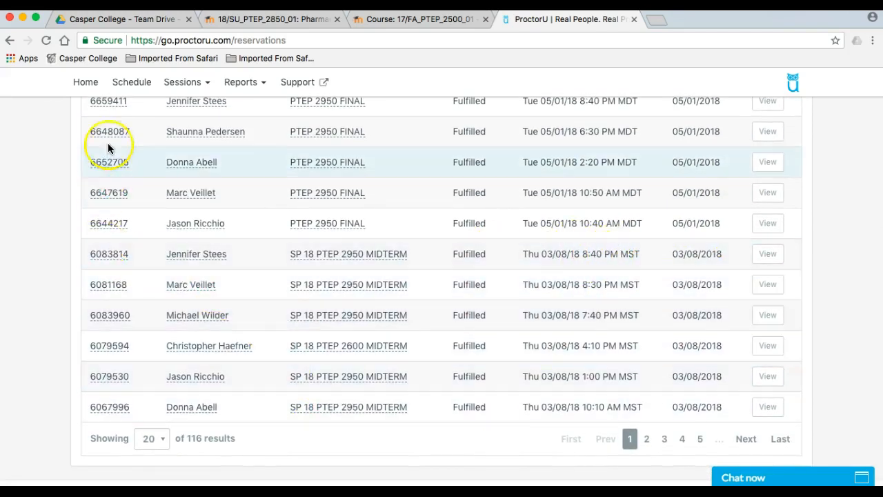
scroll(108, 147, "up", 3)
scroll(108, 147, "up", 6)
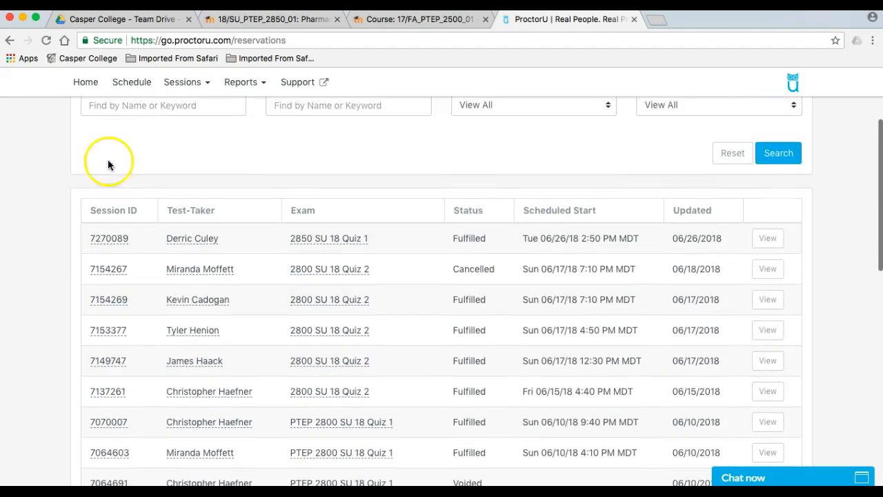
scroll(418, 279, "up", 3)
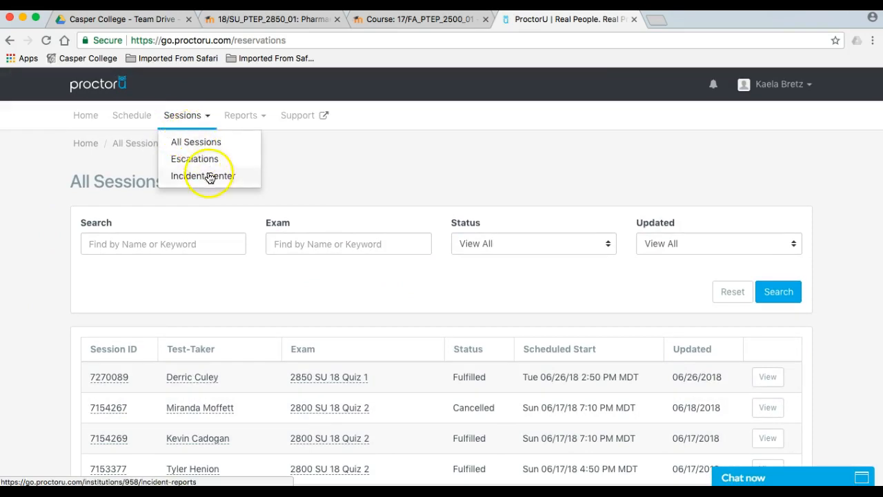
Open the Escalations page under Sessions and review its search filters and results table.
left_click(197, 160)
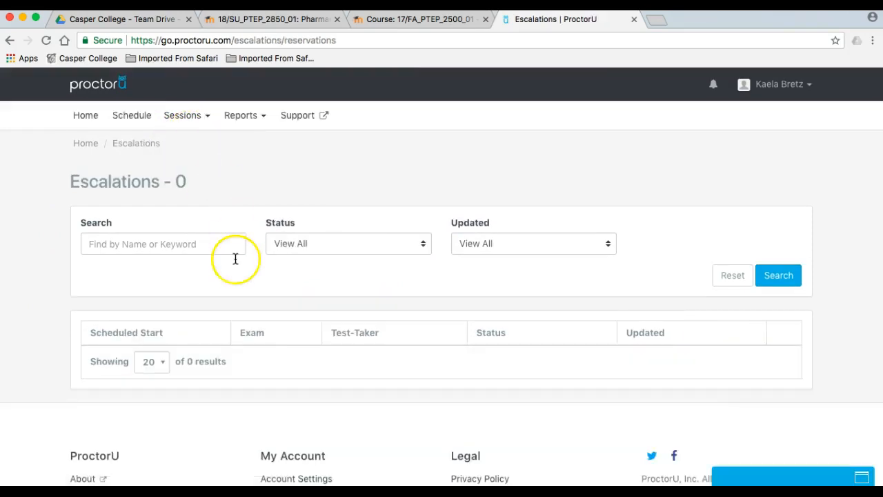
scroll(235, 258, "down", 3)
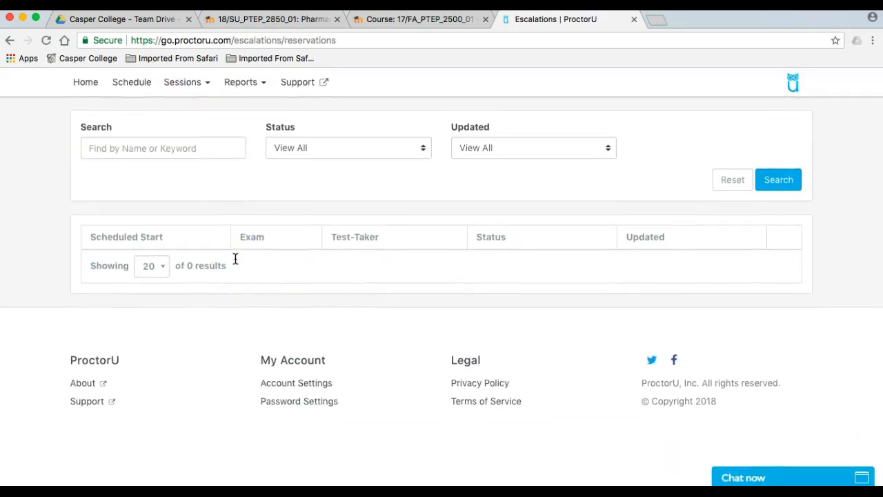
scroll(234, 258, "up", 3)
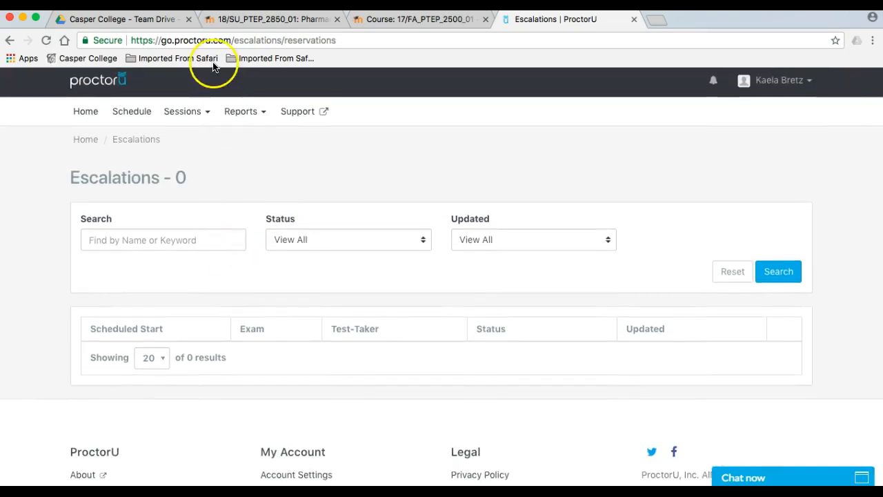
Open the Incident Report Center and place the cursor in the Test Taker filter field.
left_click(207, 114)
left_click(212, 175)
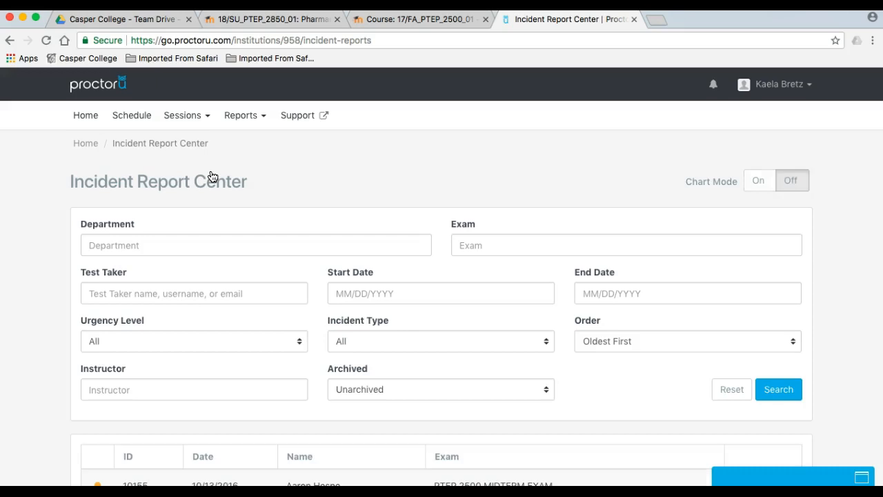
left_click(143, 300)
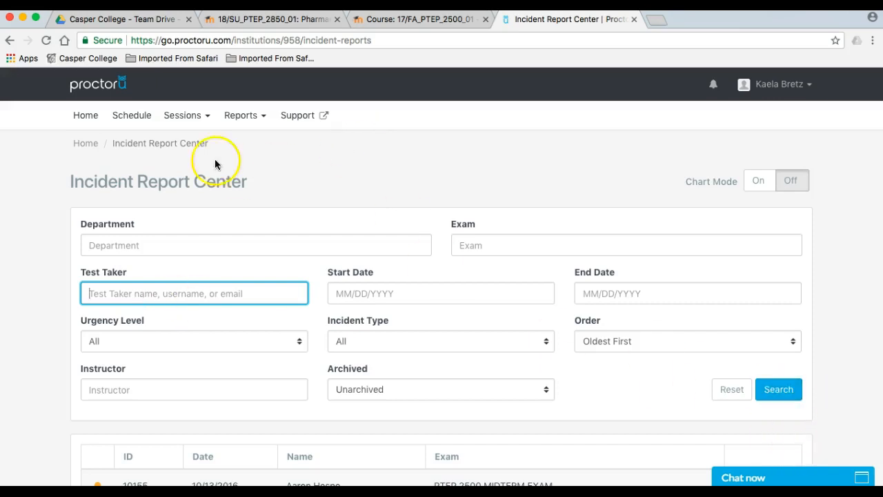
Open the Session Activity report and review its filters and results table.
left_click(250, 115)
left_click(263, 143)
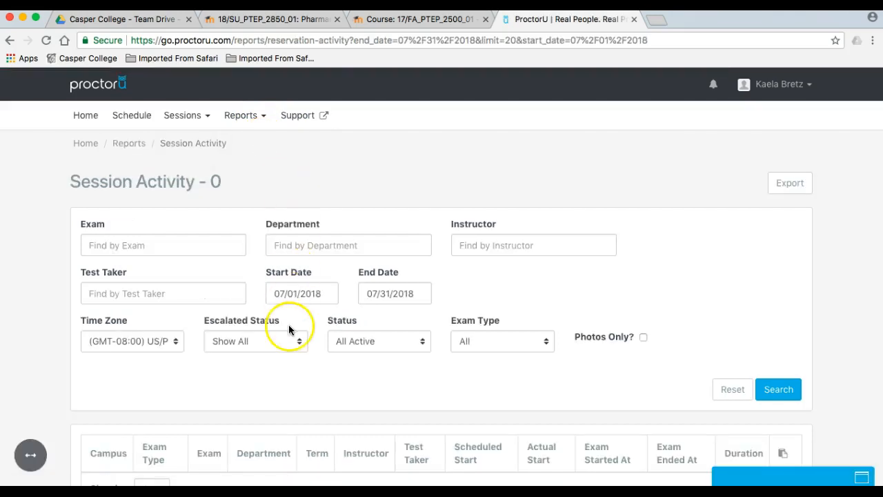
scroll(289, 329, "down", 5)
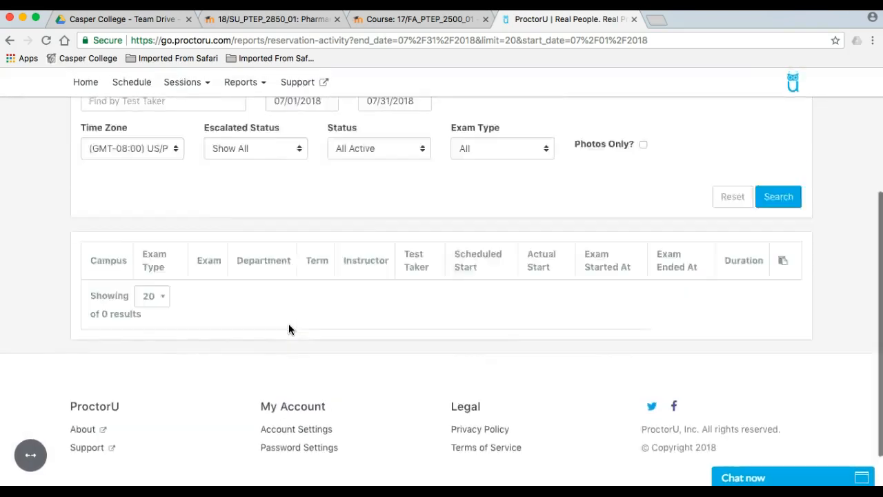
scroll(289, 330, "up", 5)
Open the Test-Taker Surveys report and review its filters and survey results table.
left_click(245, 115)
left_click(262, 181)
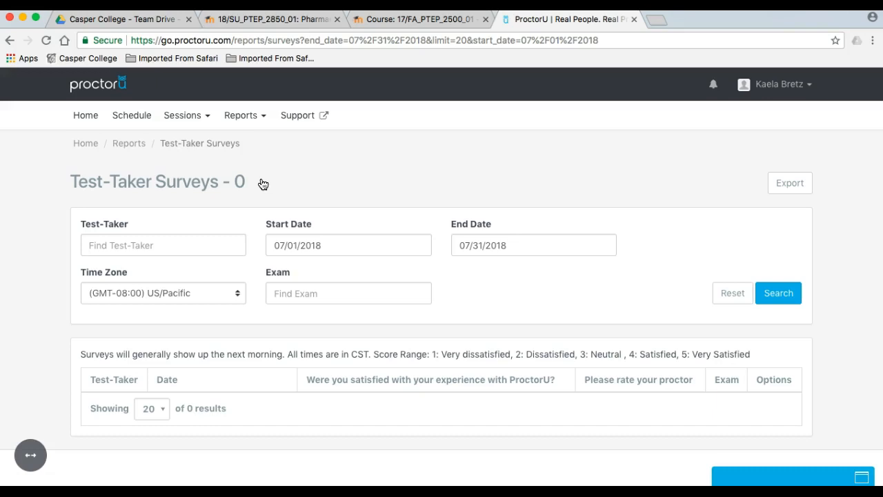
scroll(261, 394, "down", 2)
scroll(262, 395, "down", 1)
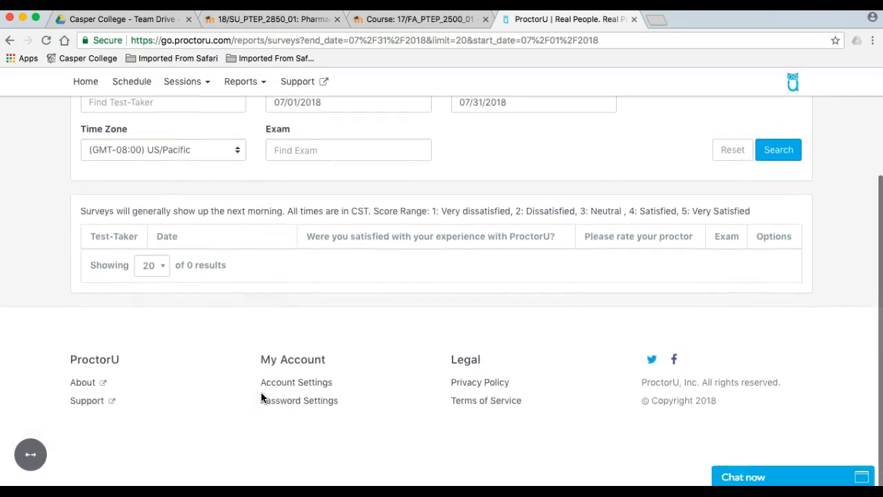
Return to the institution's home page listing all exams.
scroll(324, 223, "up", 3)
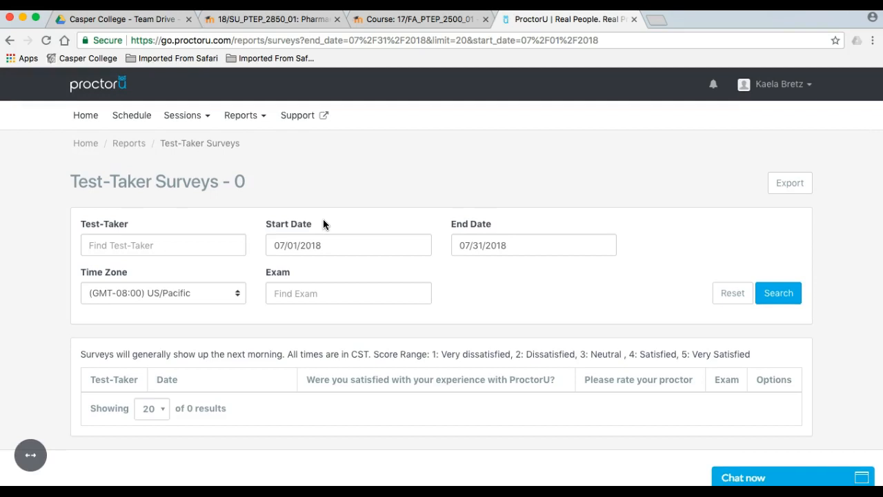
left_click(256, 115)
left_click(90, 120)
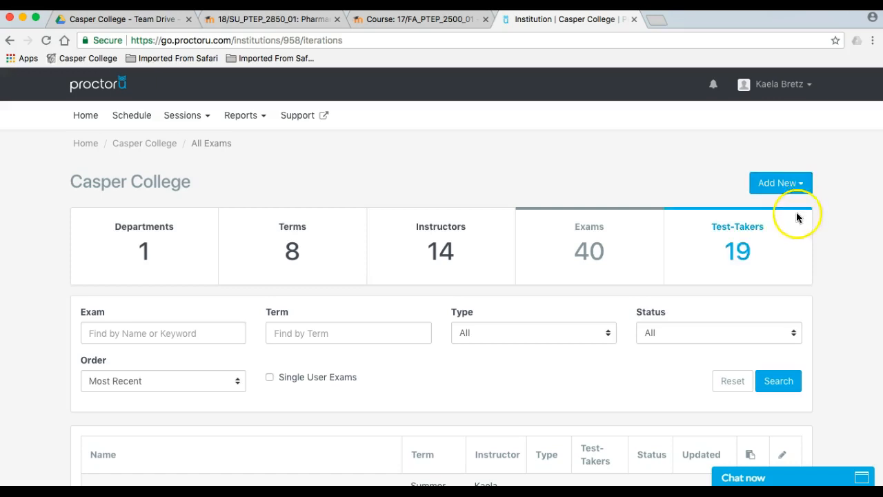
Start adding a new exam and title it PTEP 2850 SU 18 Drug Quiz 1.
left_click(796, 186)
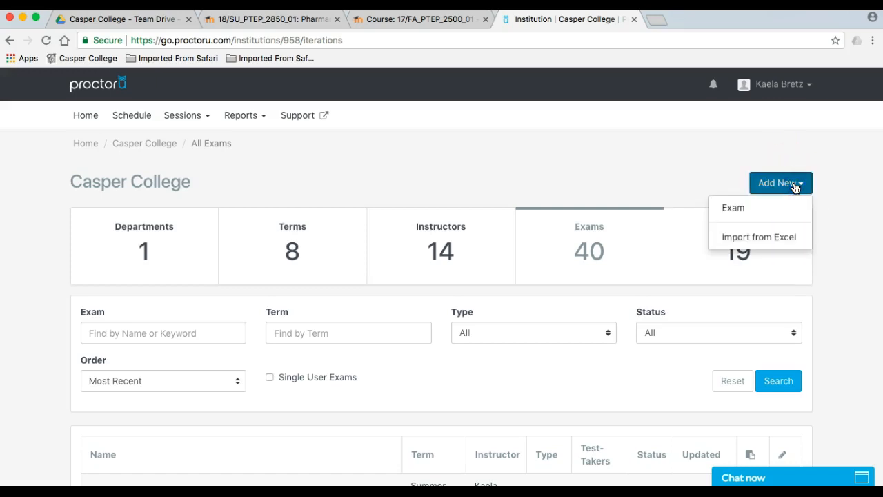
left_click(751, 209)
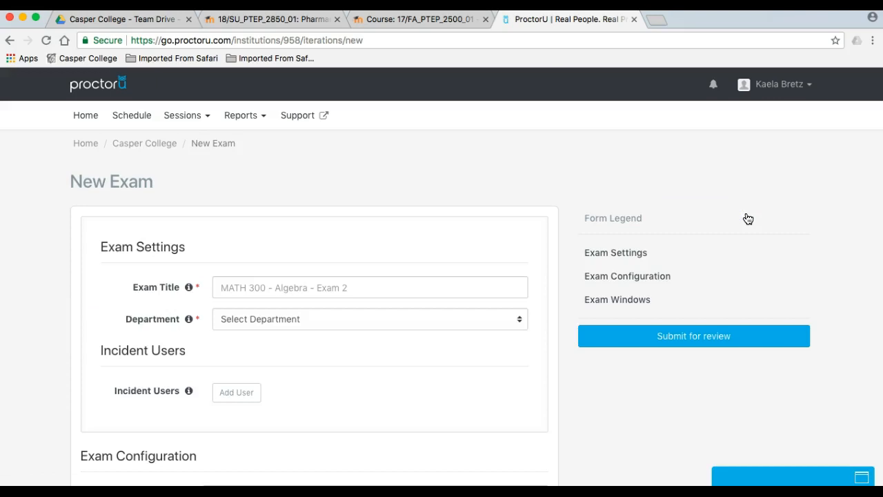
left_click(345, 293)
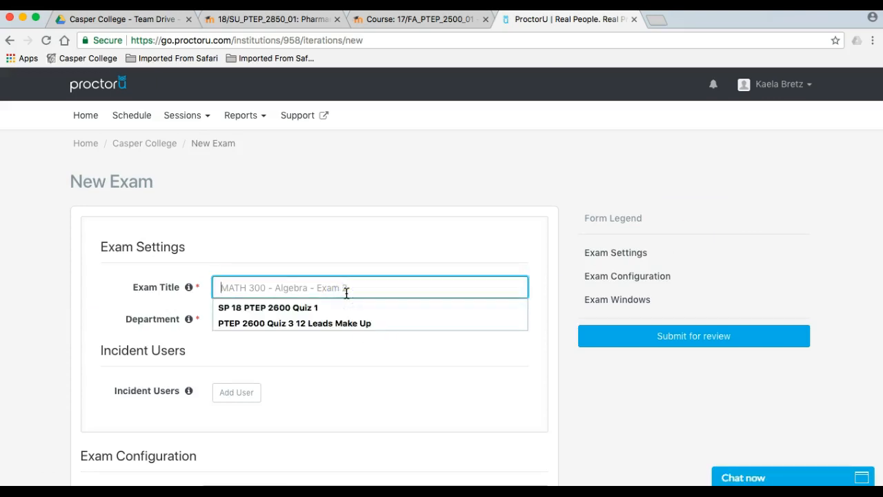
type("D")
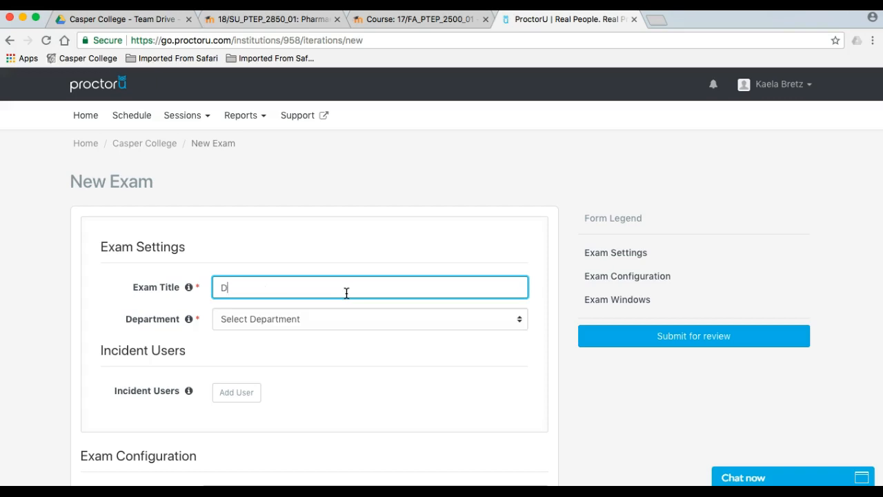
key("BackSpace")
type("P")
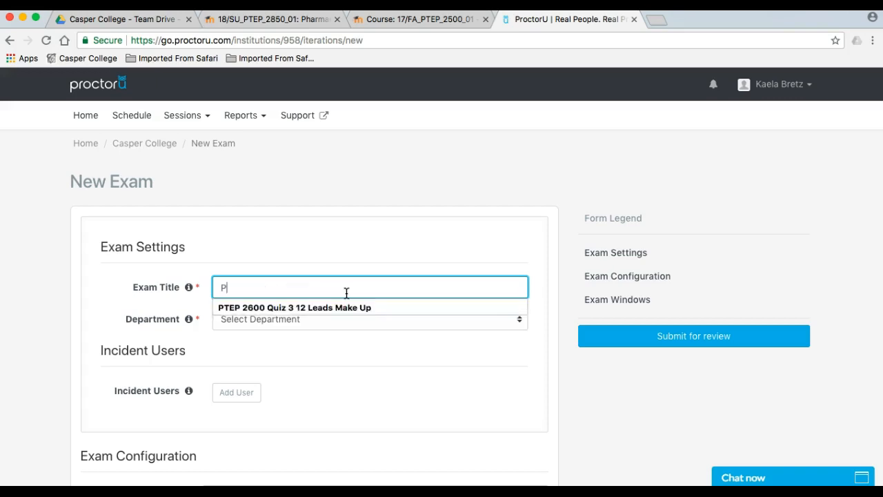
type("TEP 285")
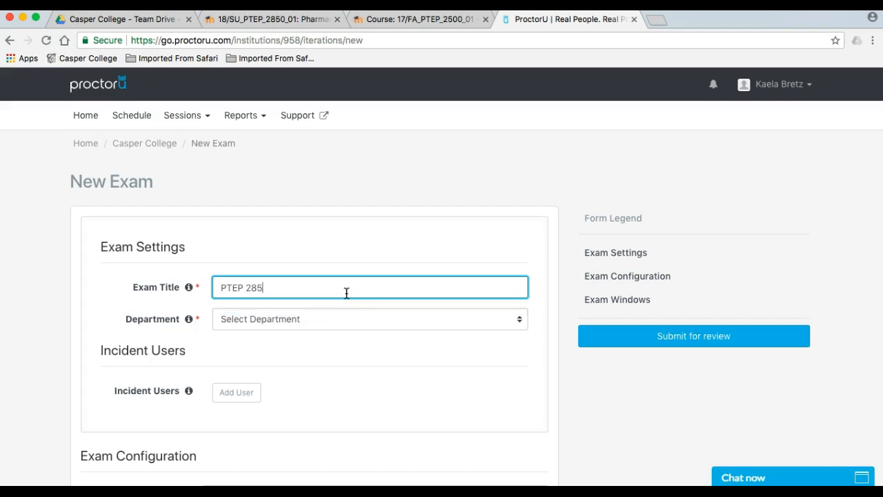
type("0 SU 18 Drug Quiz 1")
Set the exam's department to General.
scroll(432, 272, "down", 5)
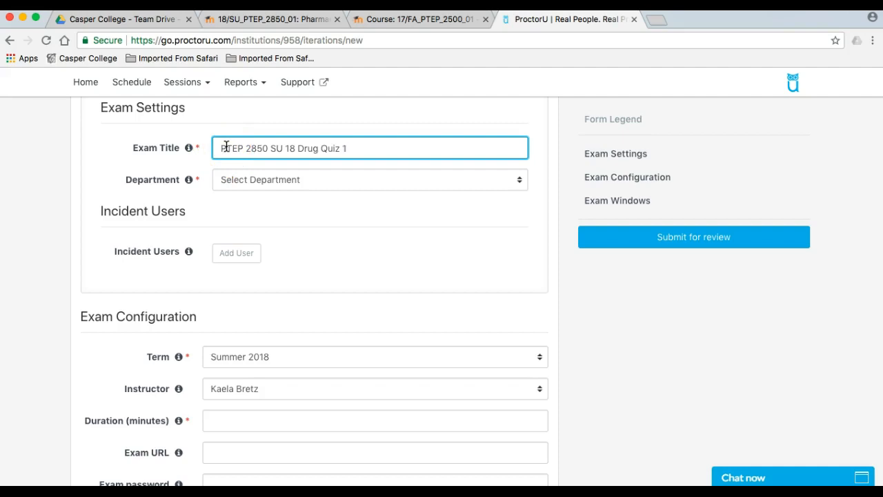
left_click(226, 147)
left_click(371, 144)
left_click(518, 182)
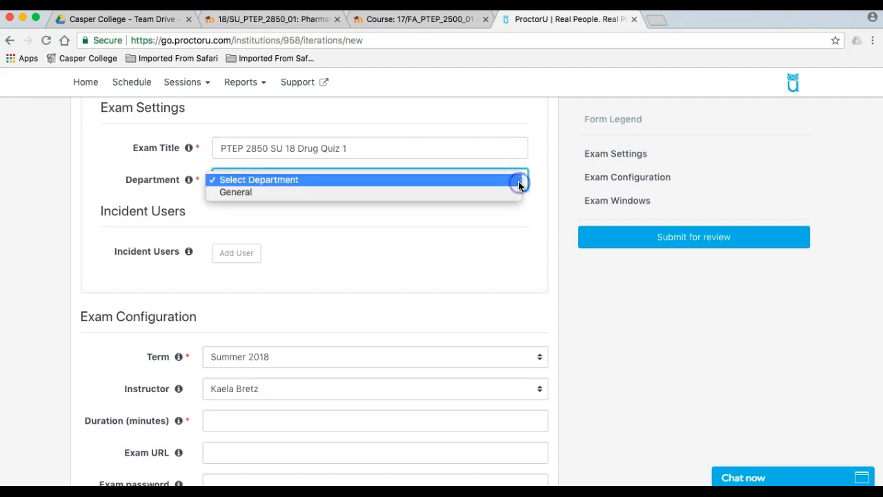
left_click(228, 191)
Add two incident users: the instructor and another staff member found by searching their name.
left_click(237, 255)
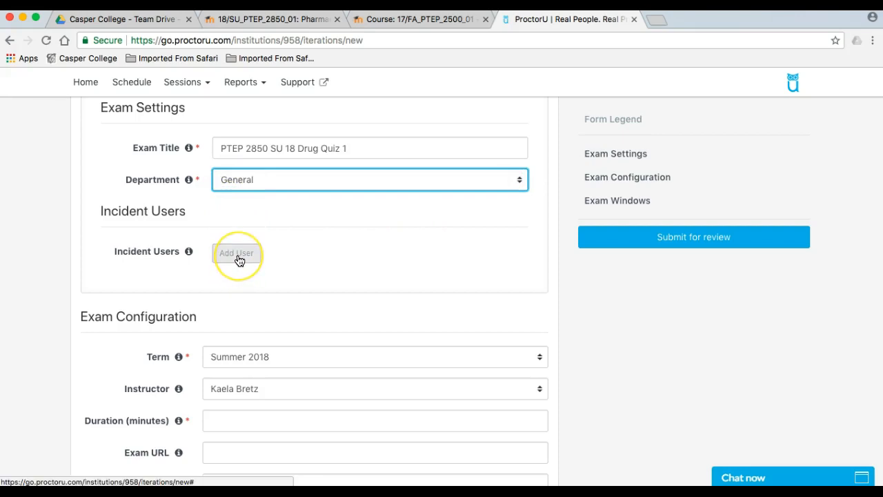
left_click(238, 272)
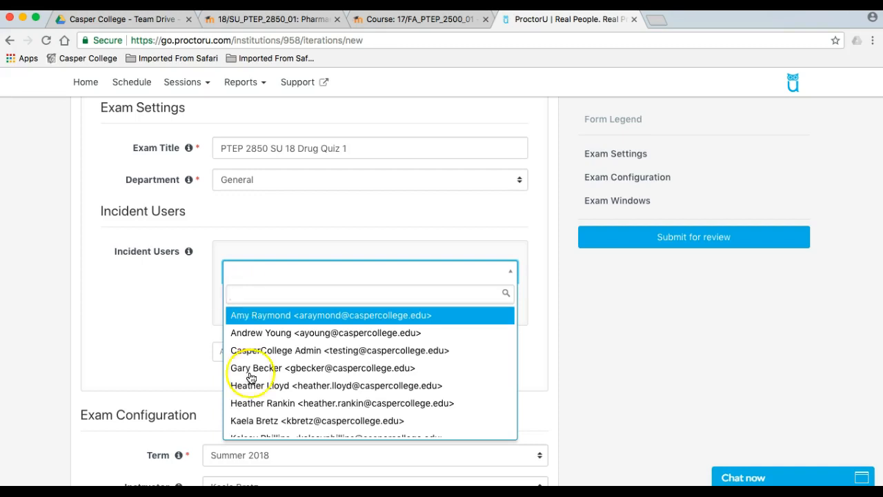
left_click(252, 421)
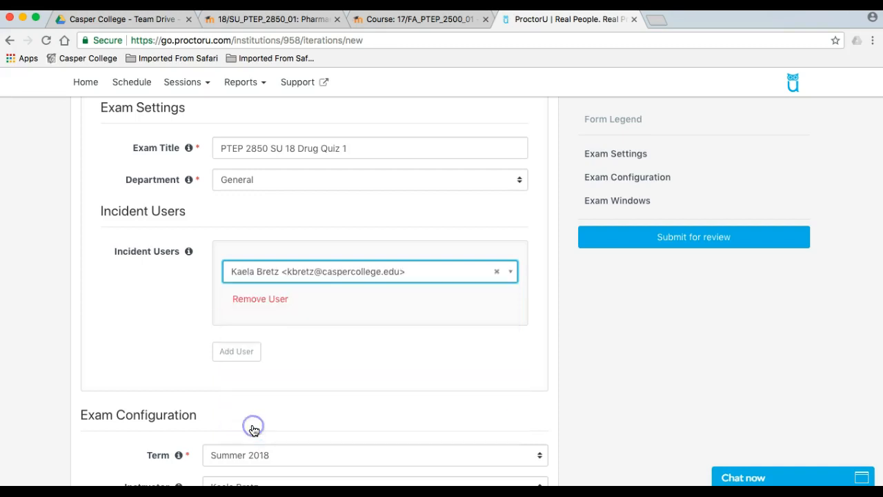
left_click(240, 354)
left_click(263, 377)
type("Russ")
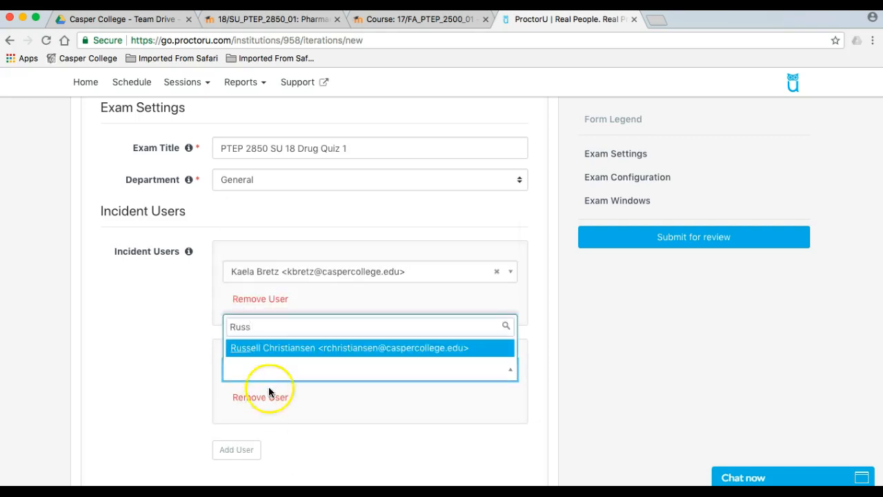
left_click(264, 348)
Keep the Summer 2018 term and current instructor, and set the exam duration to 30 minutes.
scroll(307, 316, "down", 5)
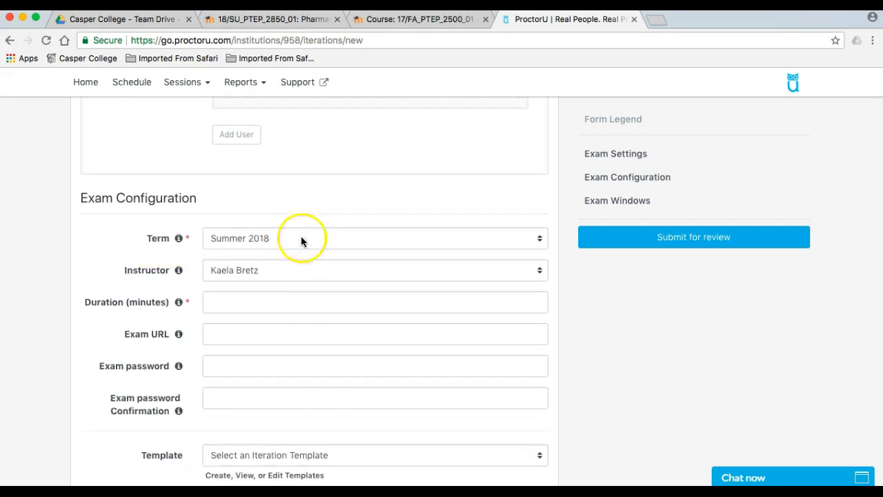
left_click(337, 241)
left_click(337, 239)
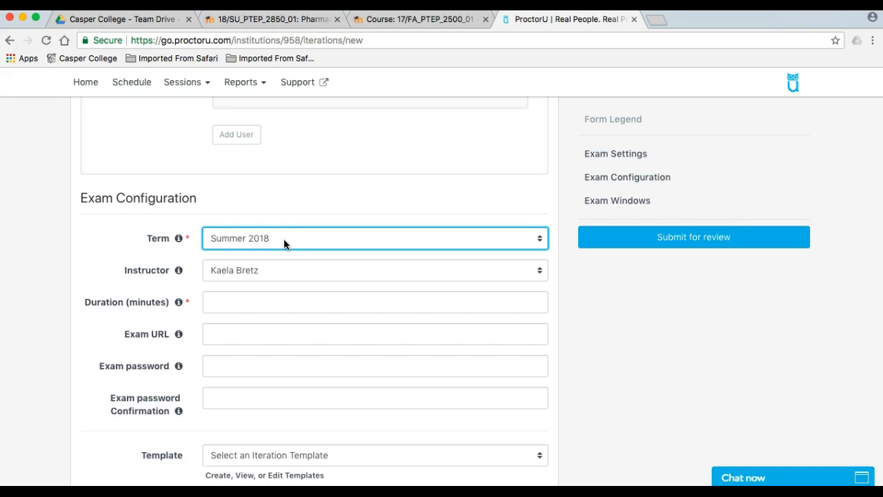
left_click(389, 273)
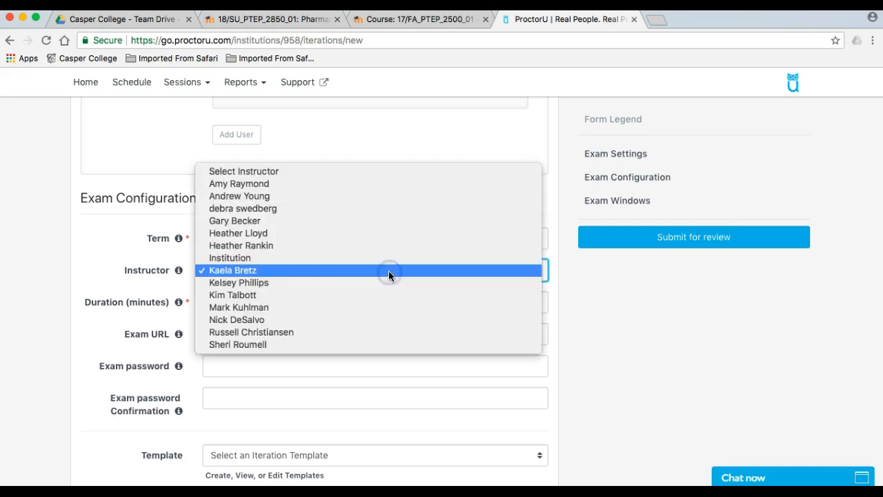
left_click(388, 273)
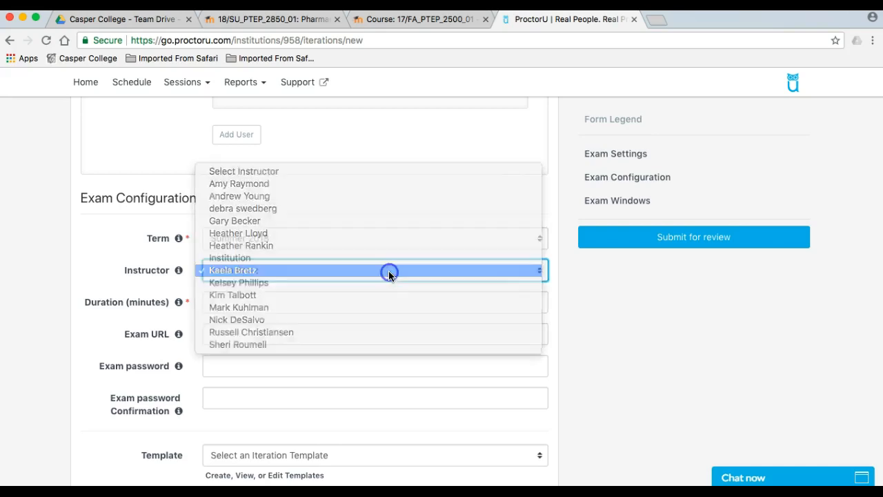
left_click(227, 305)
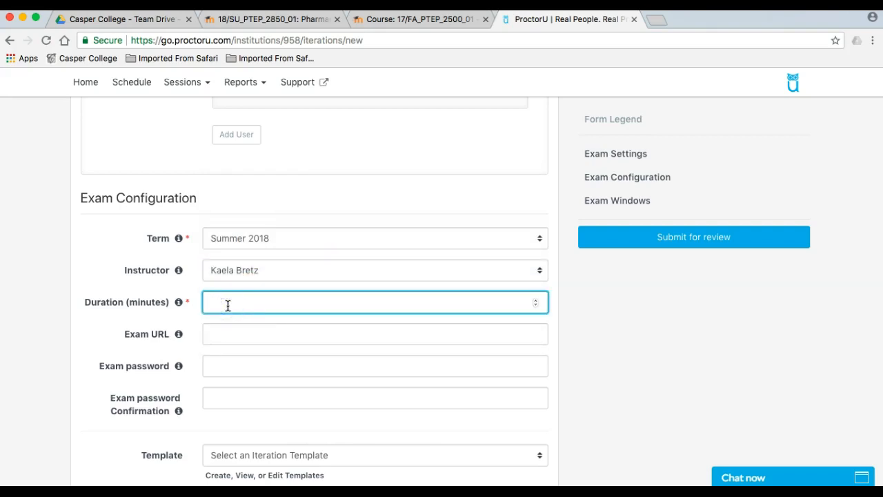
type("30")
Enter the exam password and repeat it in the password confirmation field.
left_click(245, 335)
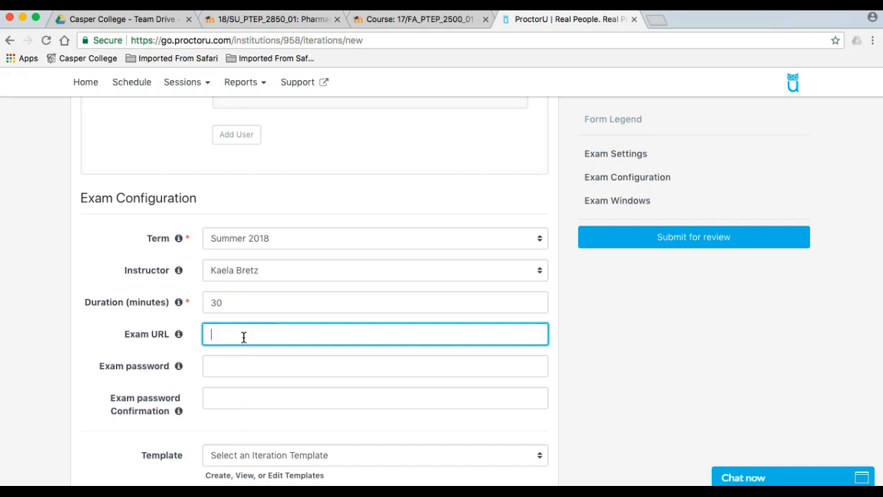
left_click(240, 369)
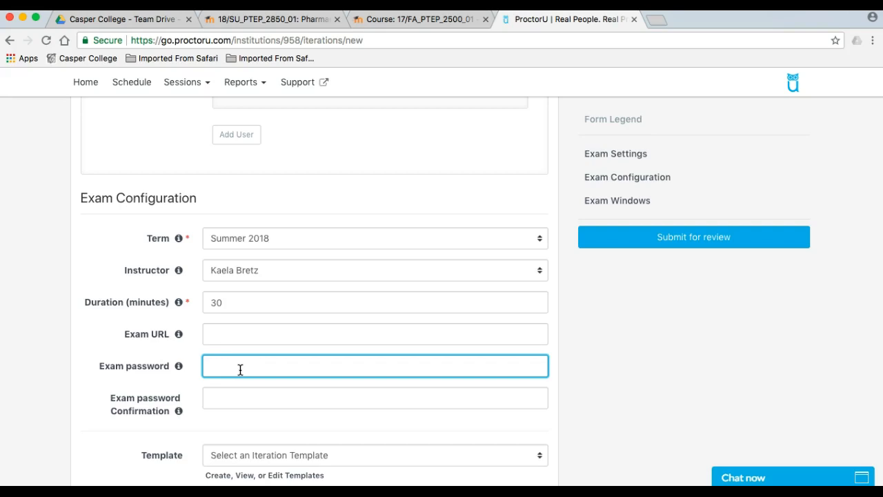
left_click(211, 406)
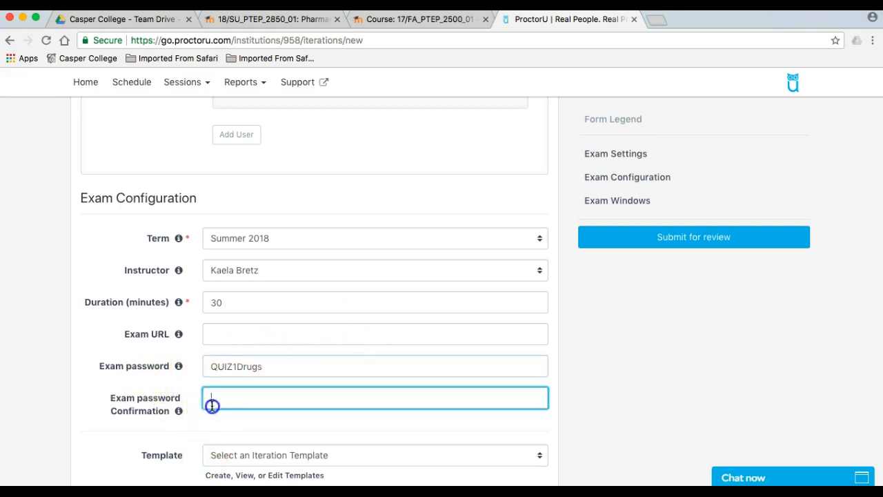
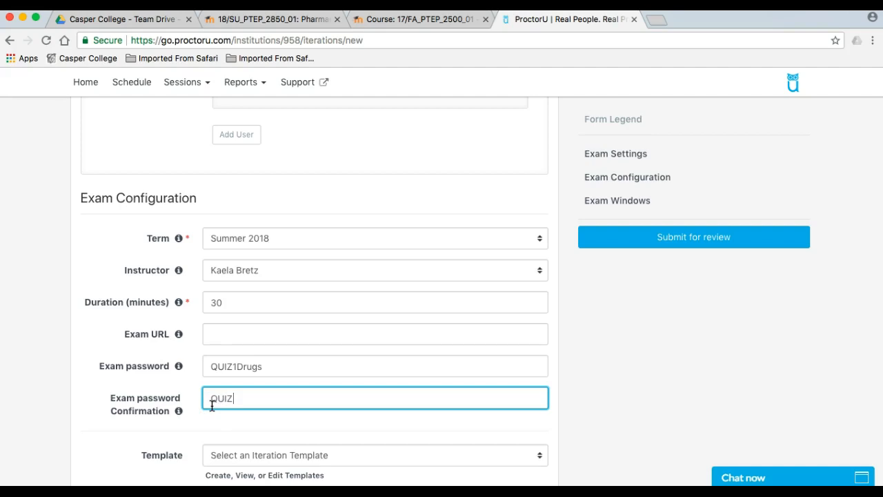
Try to select the PTEP Template for the exam.
scroll(347, 263, "down", 3)
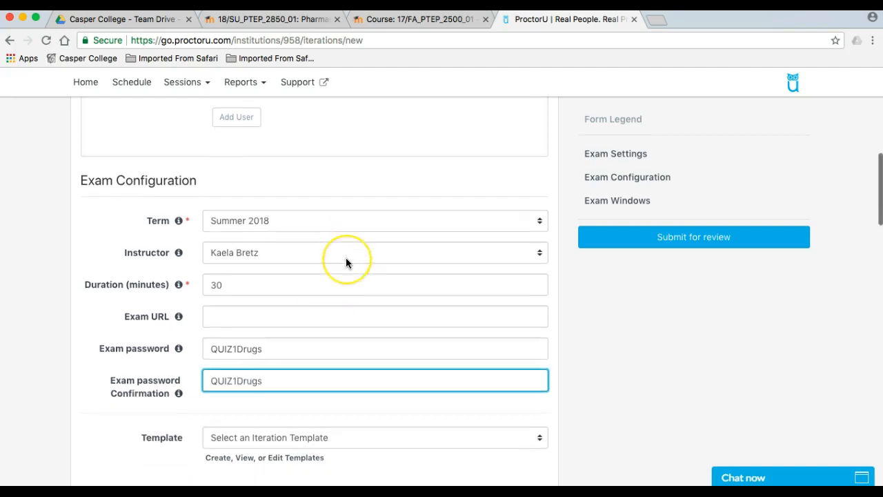
scroll(347, 262, "down", 1)
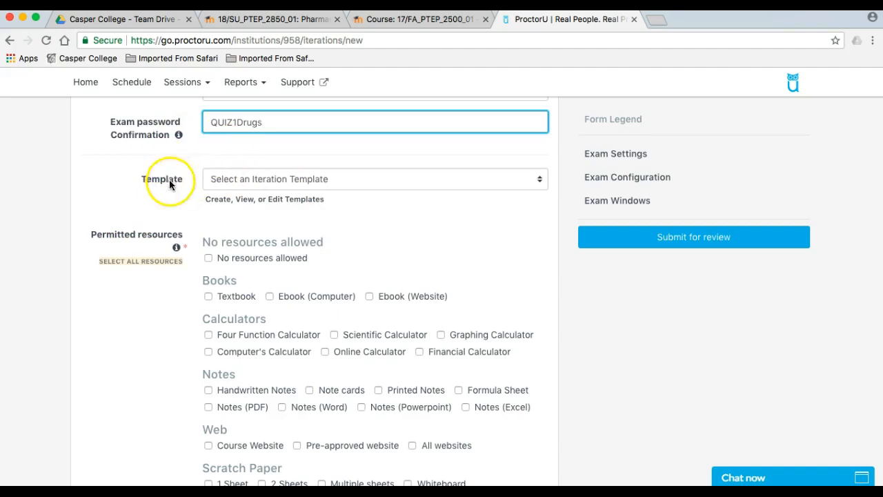
left_click(443, 181)
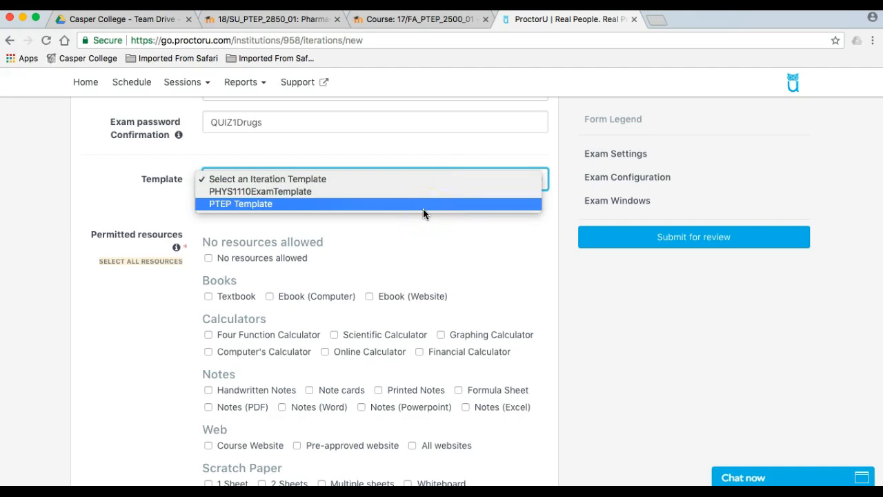
left_click(348, 248)
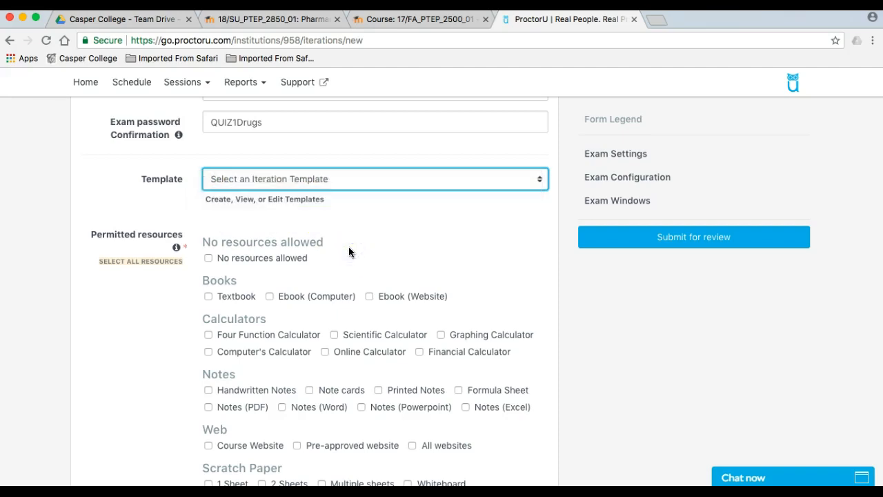
Review the permitted resources and permitted browsers options.
scroll(348, 252, "down", 3)
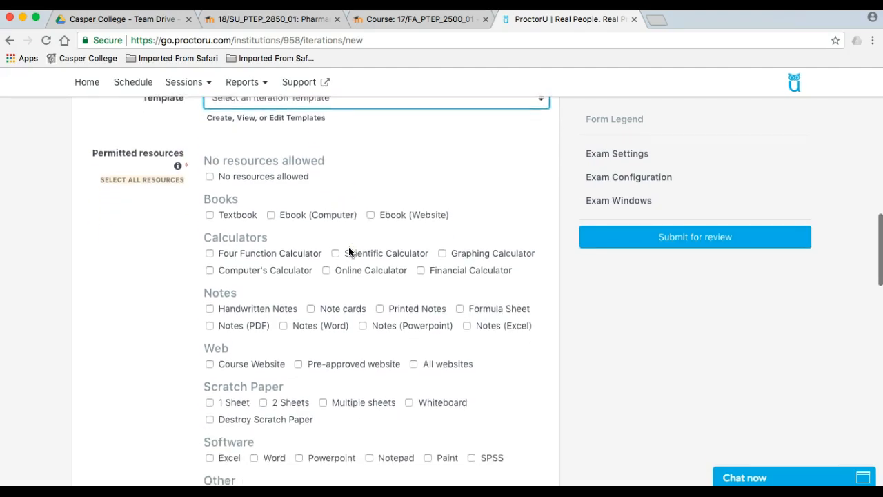
left_click(156, 172)
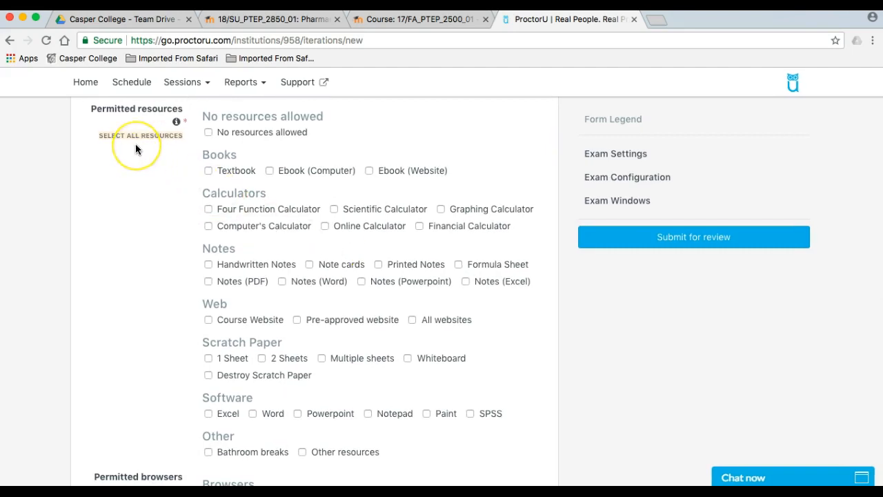
left_click(207, 171)
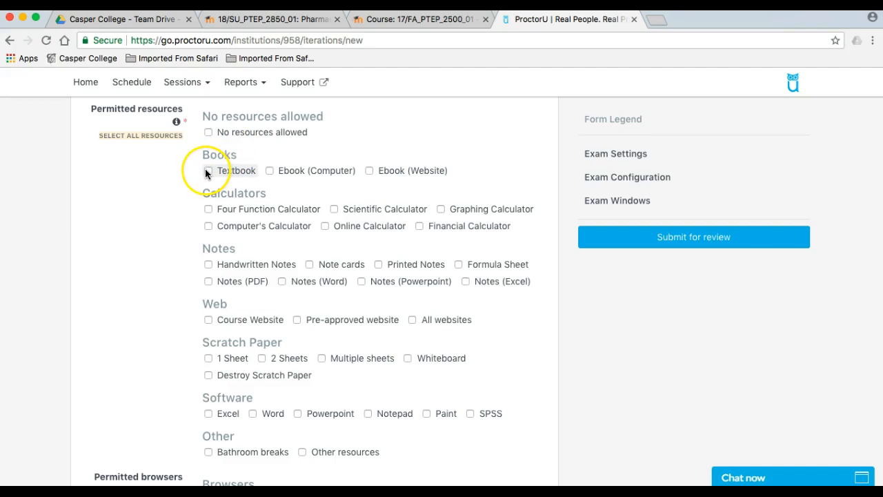
mouse_move(273, 181)
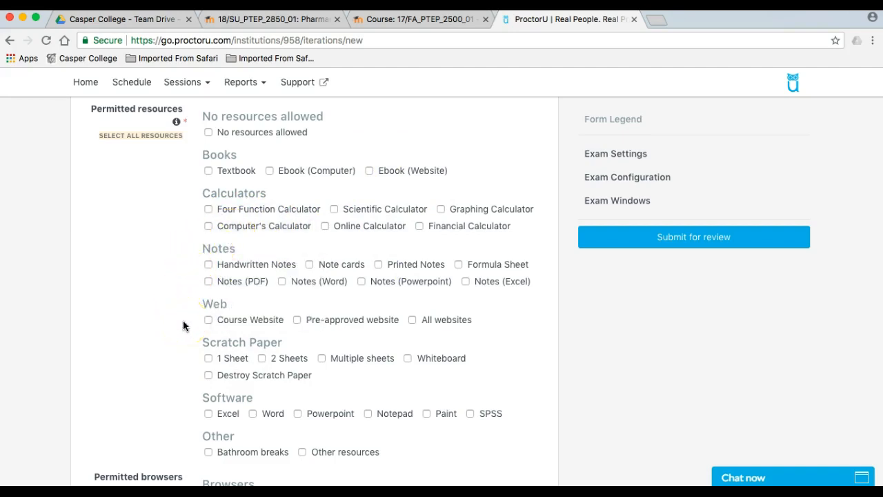
scroll(183, 322, "down", 3)
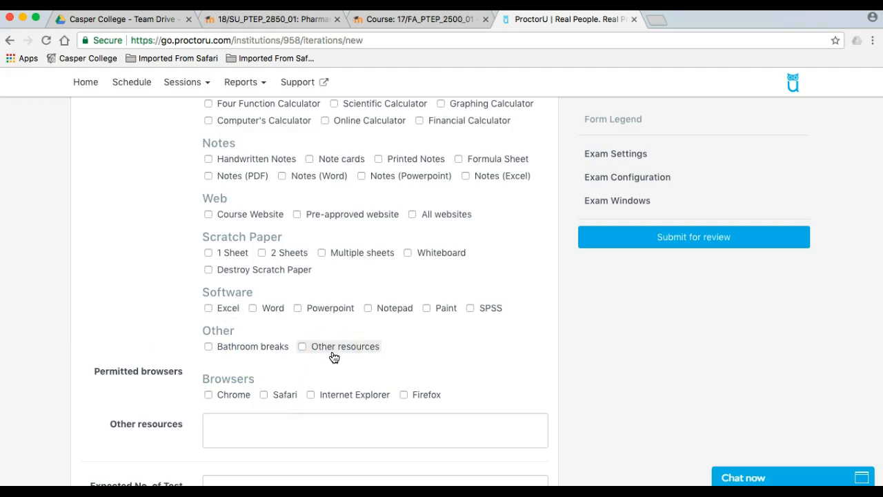
scroll(334, 357, "up", 5)
Apply the PTEP Template to the exam.
left_click(327, 304)
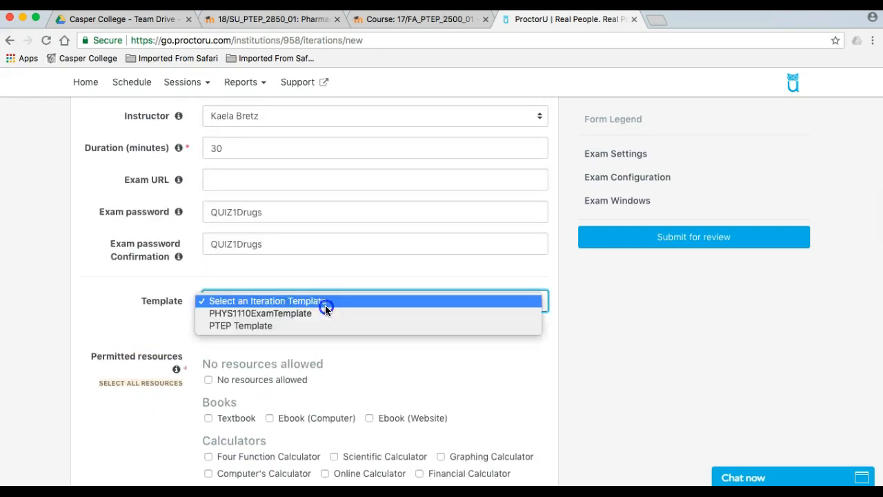
left_click(310, 325)
scroll(310, 335, "down", 5)
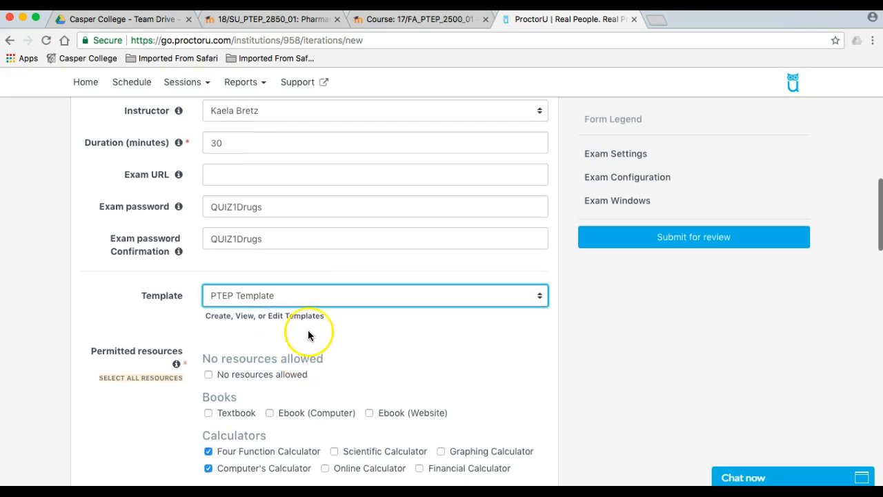
scroll(308, 336, "down", 2)
scroll(309, 336, "down", 3)
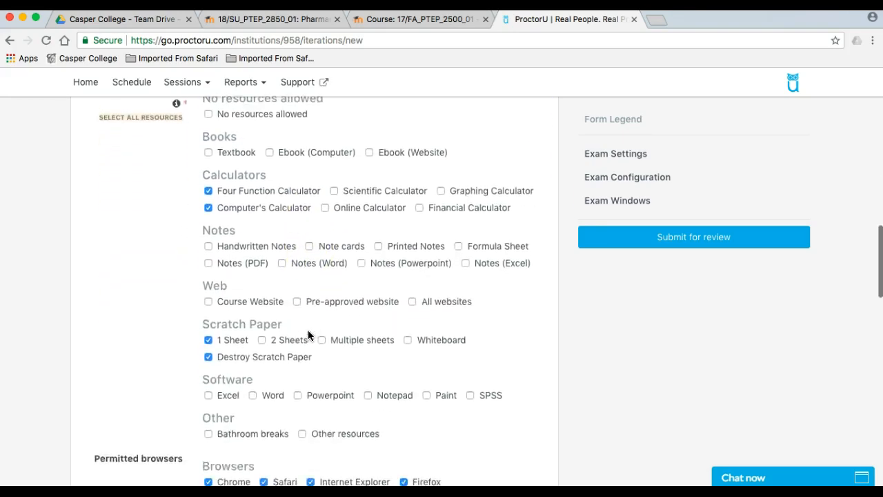
Set the expected number of test takers to 2.
scroll(308, 335, "down", 1)
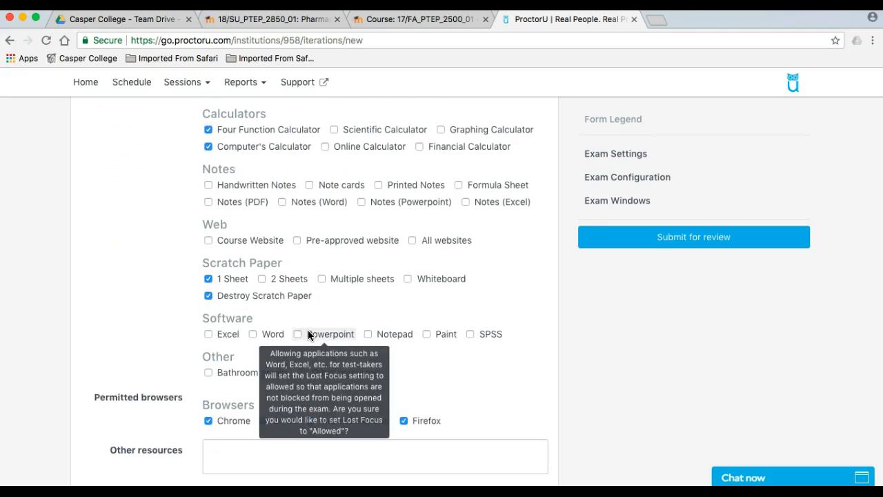
scroll(308, 334, "down", 3)
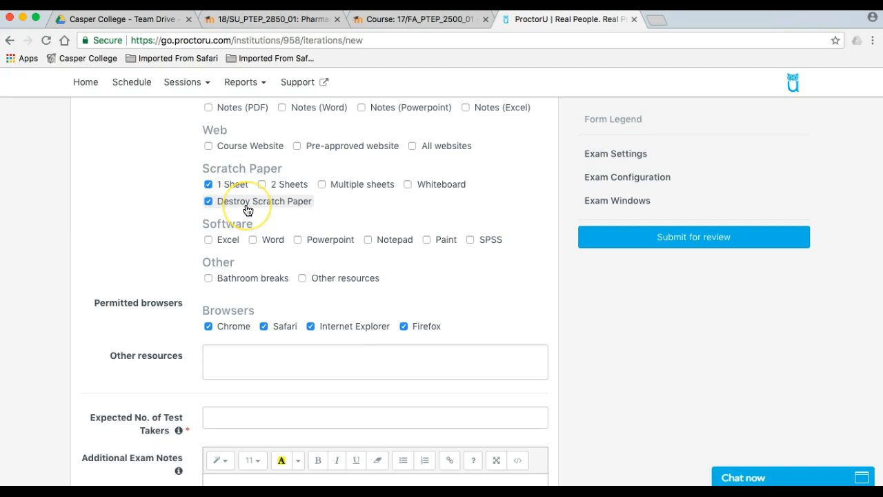
left_click(212, 338)
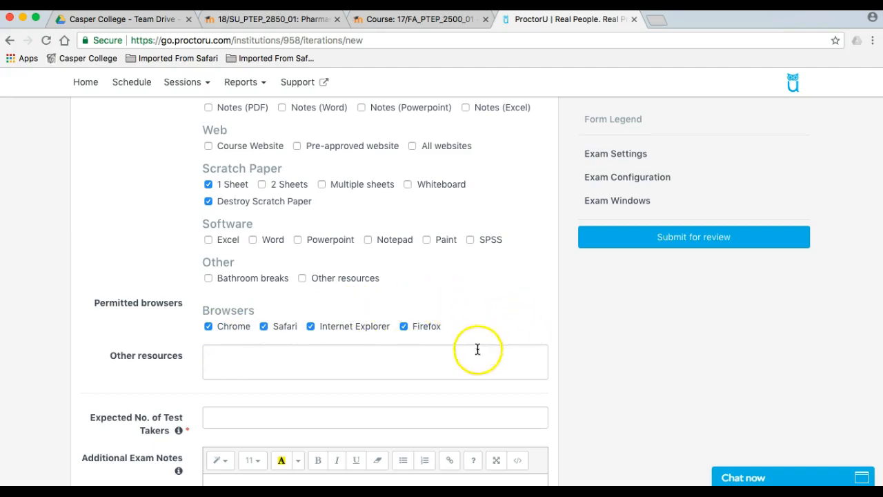
scroll(446, 350, "down", 4)
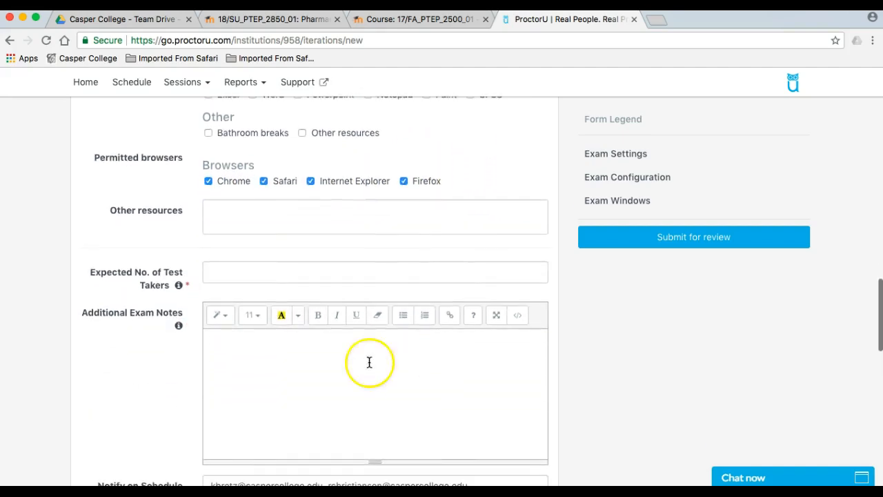
left_click(213, 274)
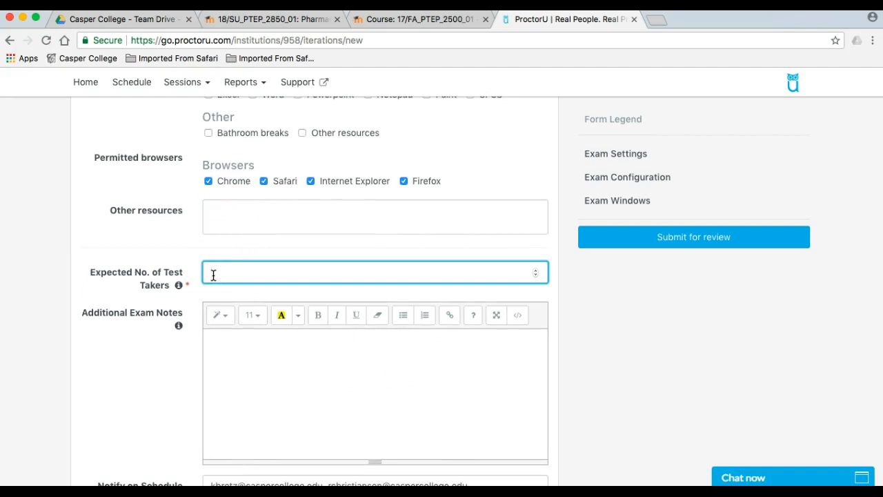
type("1")
Review the additional exam notes and the notify-on-schedule emails fields.
left_click(249, 396)
scroll(322, 332, "down", 5)
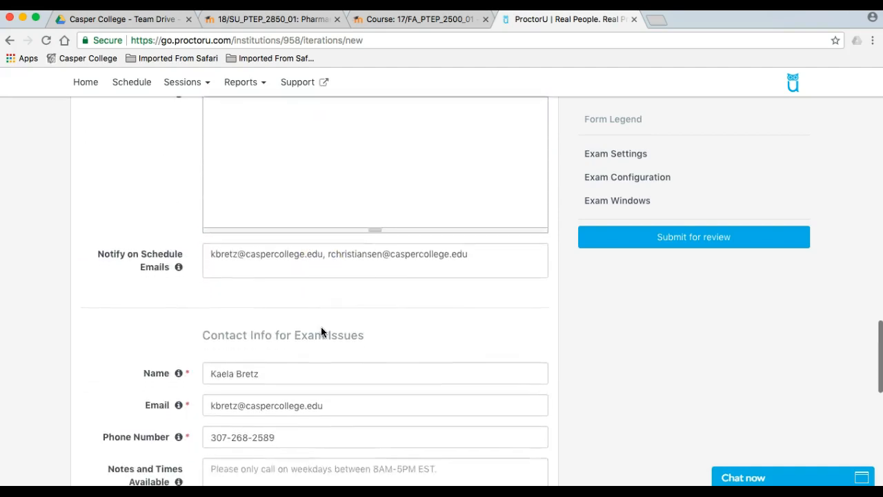
left_click(315, 260)
left_click(260, 265)
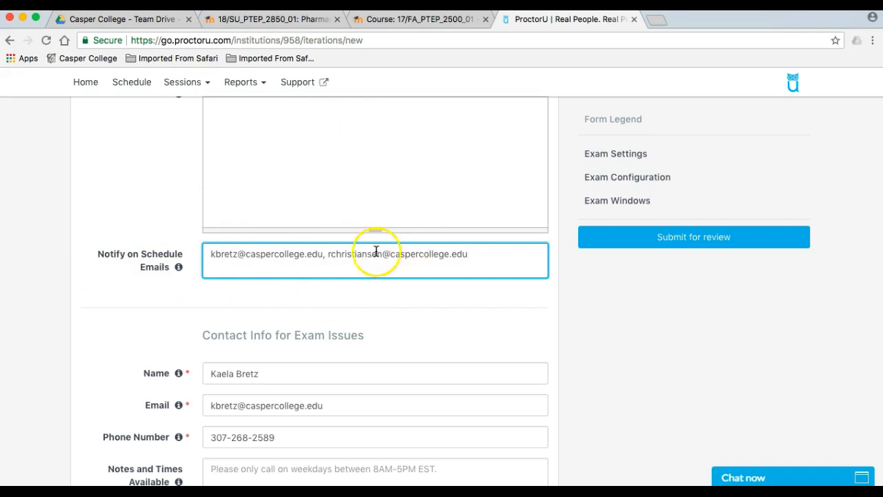
Set the exam window's last appointment to July 27, 2018 at 23:00.
scroll(460, 365, "down", 5)
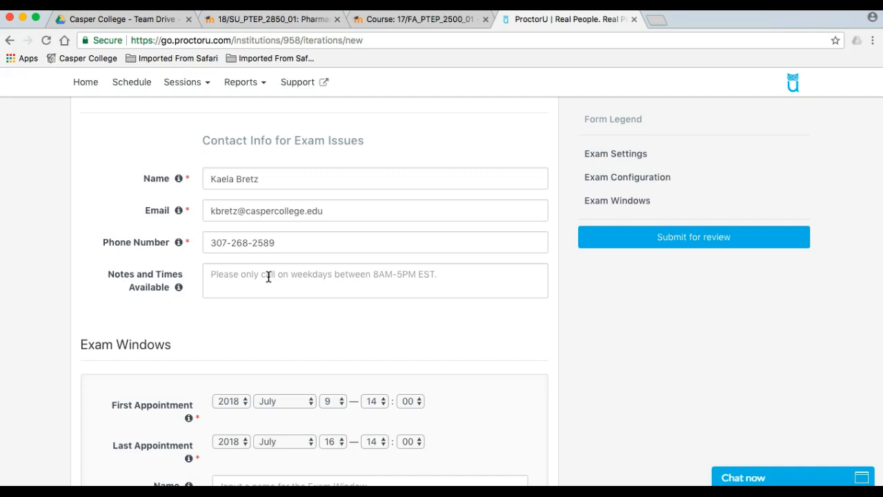
scroll(268, 277, "down", 5)
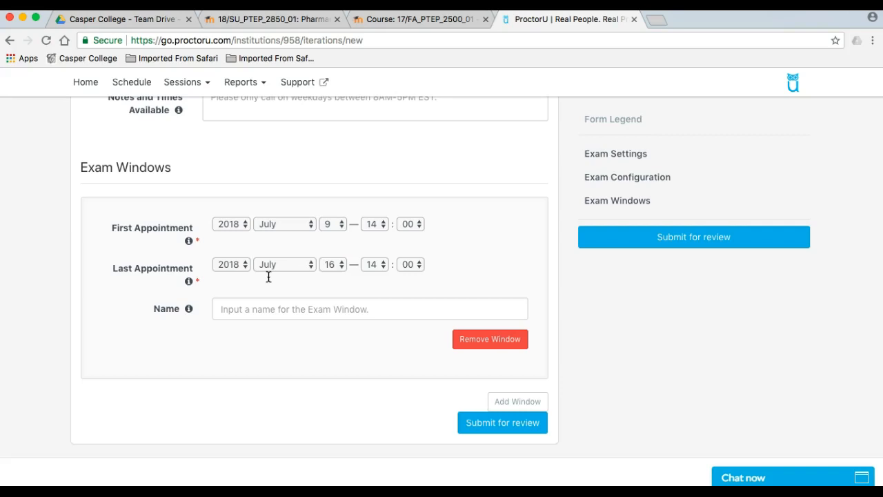
left_click(342, 264)
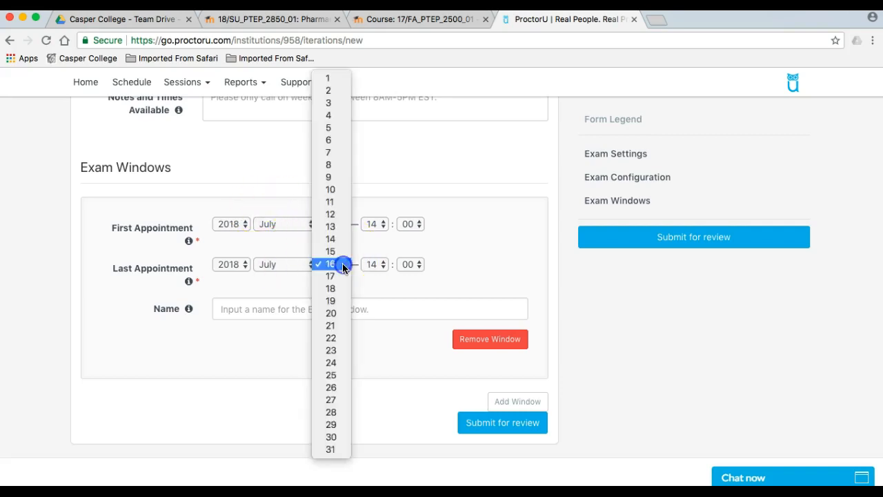
left_click(331, 400)
left_click(381, 265)
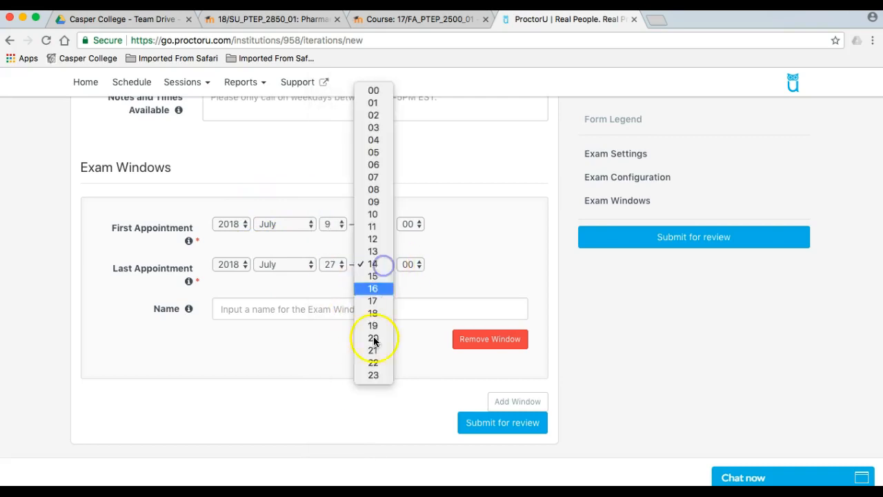
left_click(371, 376)
left_click(419, 265)
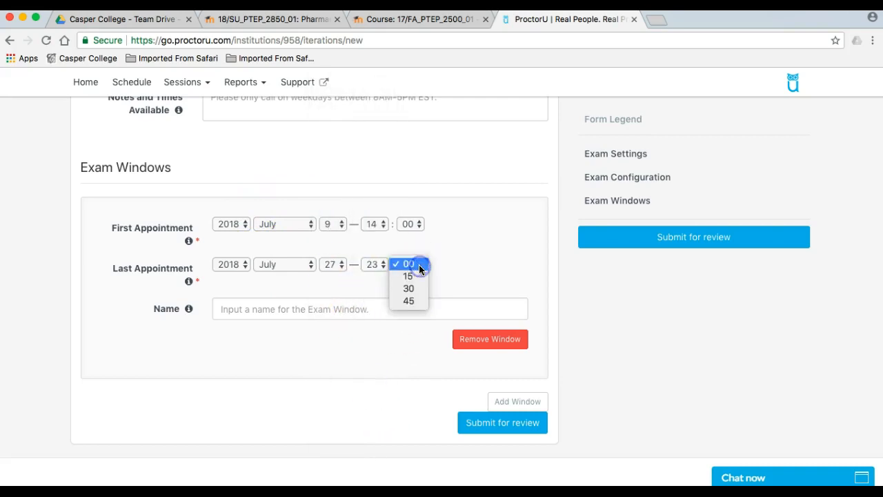
left_click(419, 265)
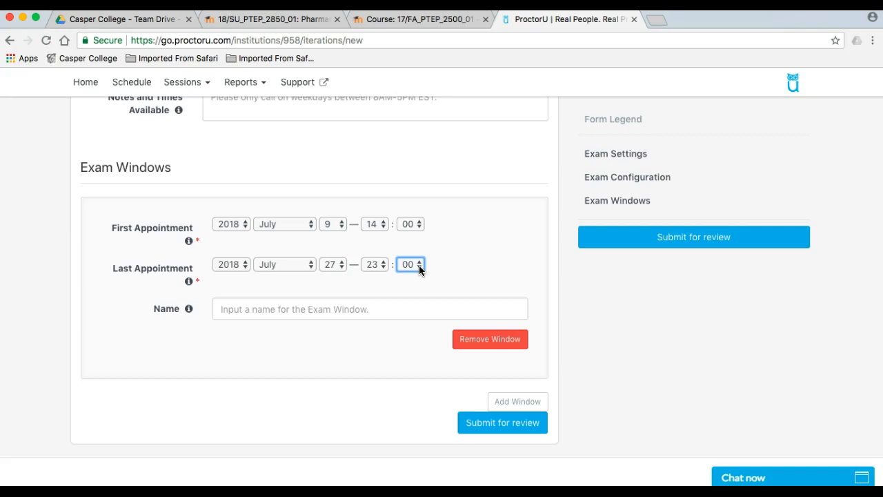
Name the exam window DRUG QUIZ 1 Window.
left_click(250, 307)
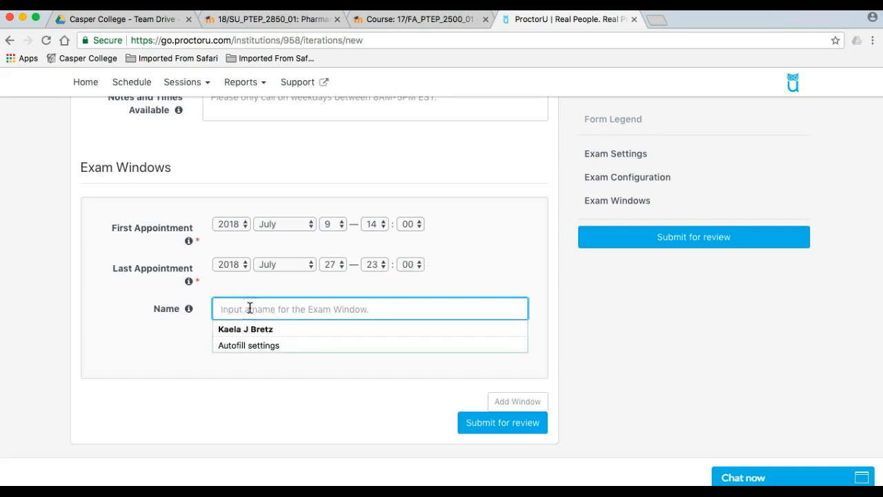
type("DRUG QUIZ 11 Window")
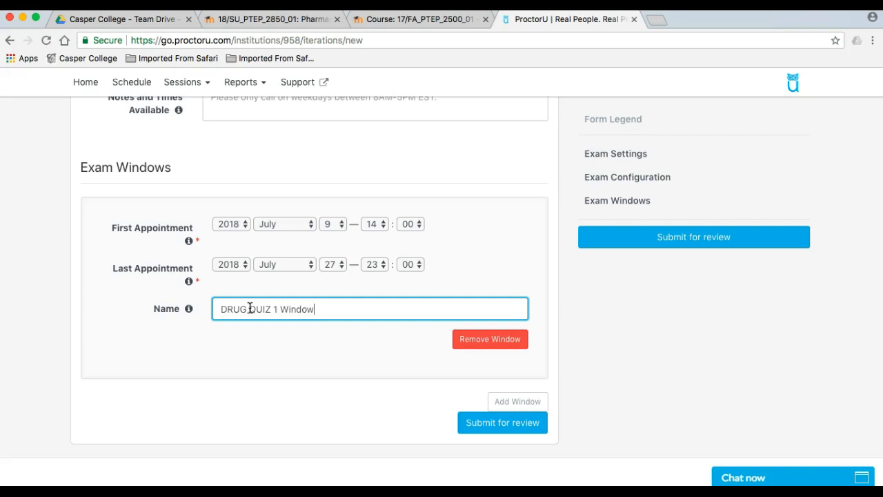
Try to add another exam window.
left_click(604, 385)
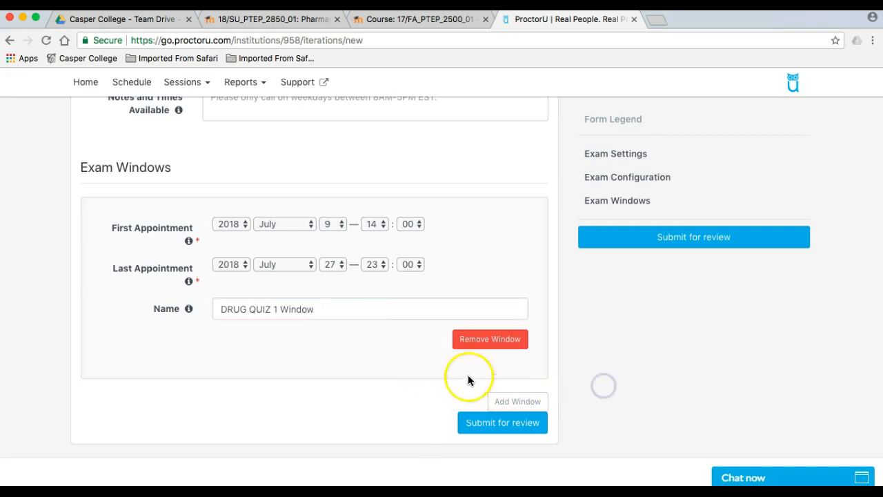
left_click(529, 400)
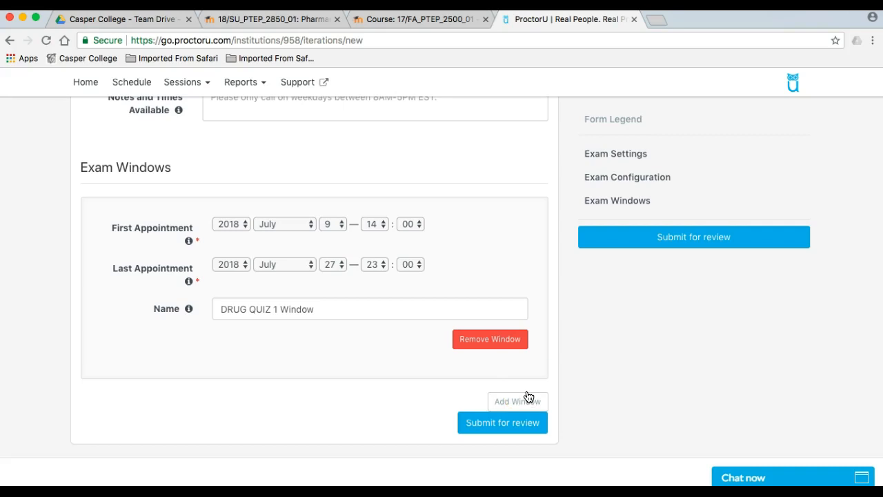
left_click(528, 402)
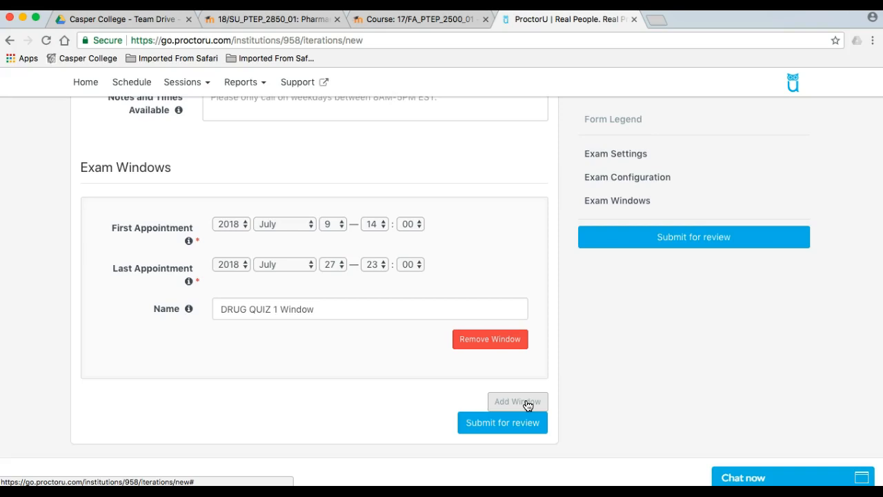
Submit the exam for review and acknowledge the confirmation dialog.
left_click(505, 424)
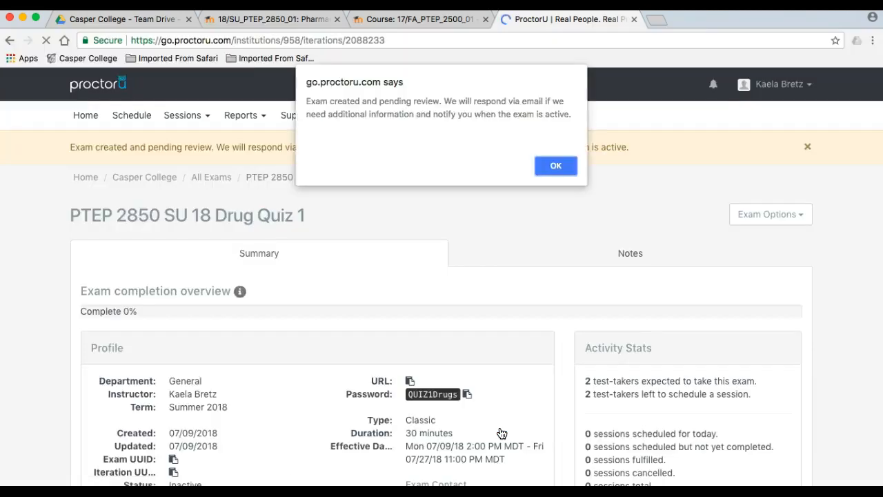
left_click(559, 166)
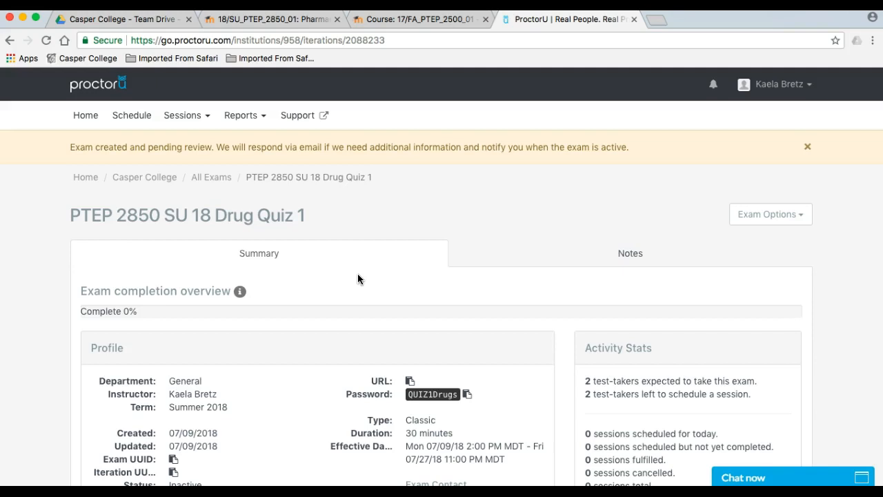
Review the new exam's summary profile, activity stats and sessions list.
left_click(364, 311)
scroll(365, 316, "down", 2)
scroll(366, 316, "up", 1)
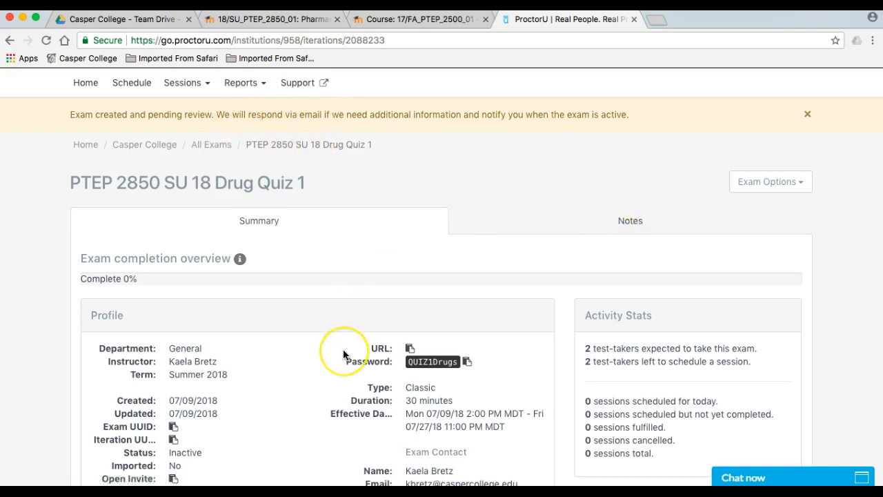
scroll(345, 355, "down", 5)
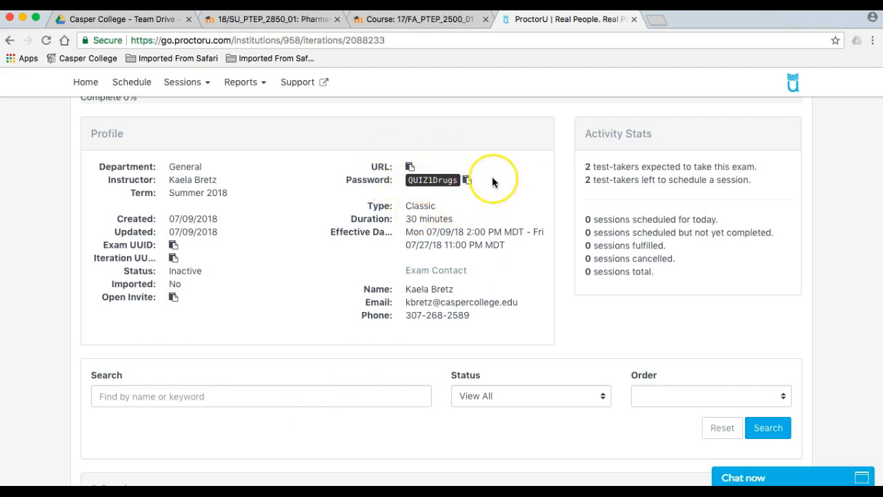
scroll(578, 341, "down", 5)
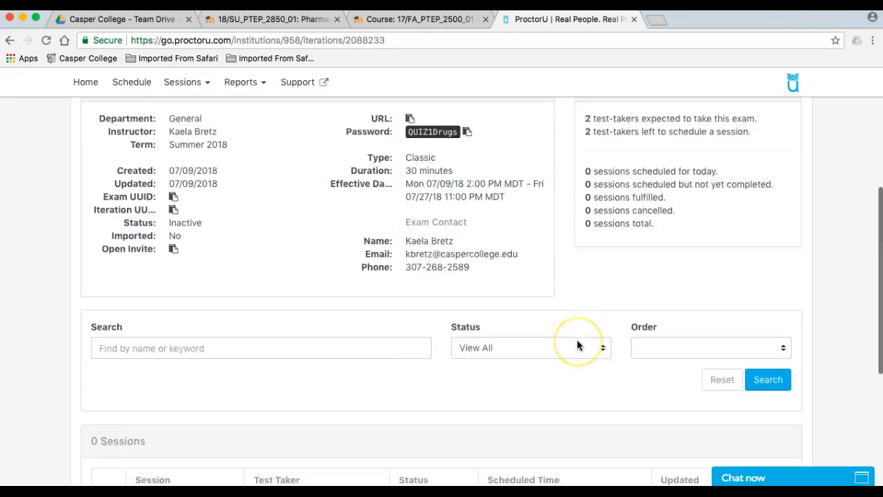
scroll(577, 343, "up", 8)
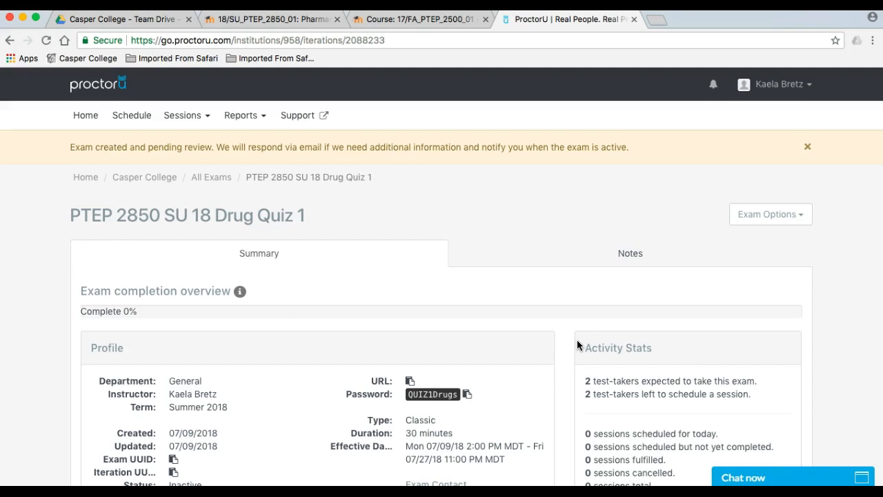
Switch to the Moodle course tabs and look through the open course pages.
left_click(423, 20)
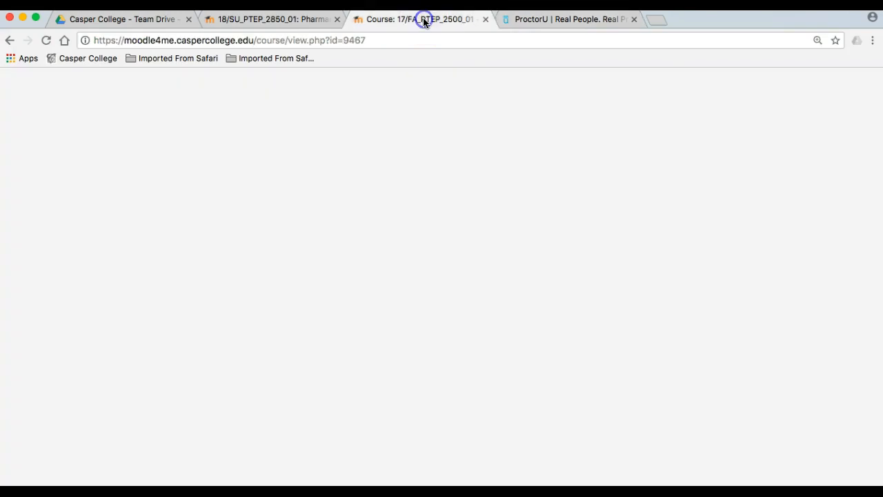
scroll(465, 219, "up", 20)
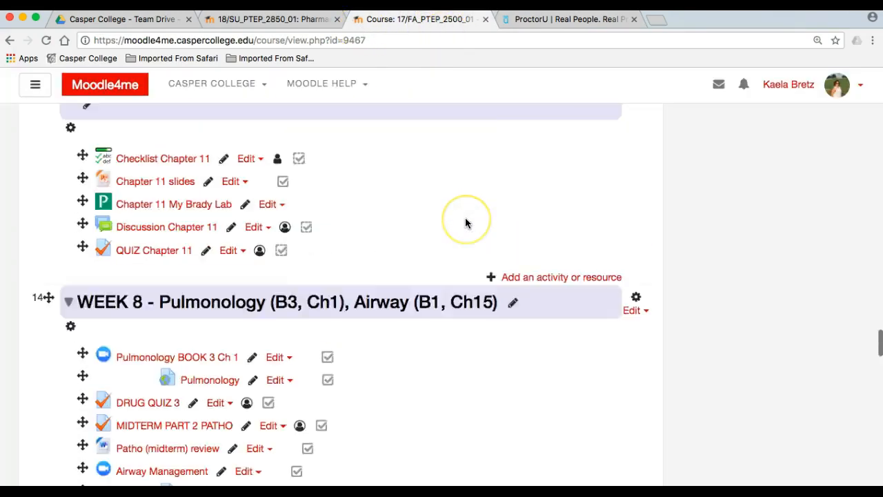
scroll(465, 219, "up", 15)
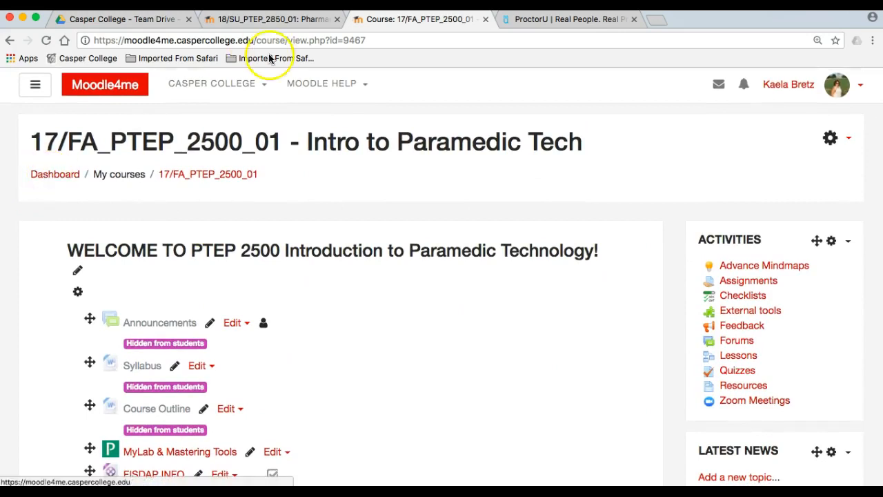
left_click(250, 21)
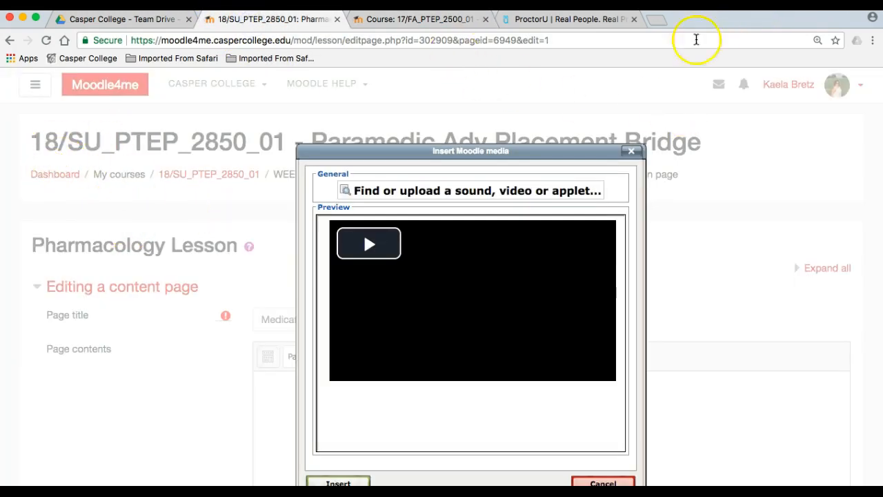
Open a new browser tab and go to moodle4me.caspercollege.edu.
left_click(659, 21)
type("moodle4me.caspercollege.edu")
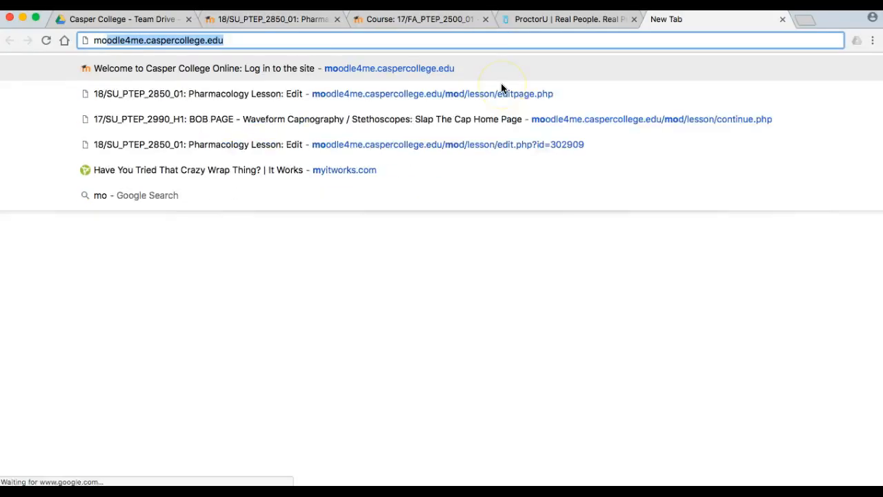
key("Return")
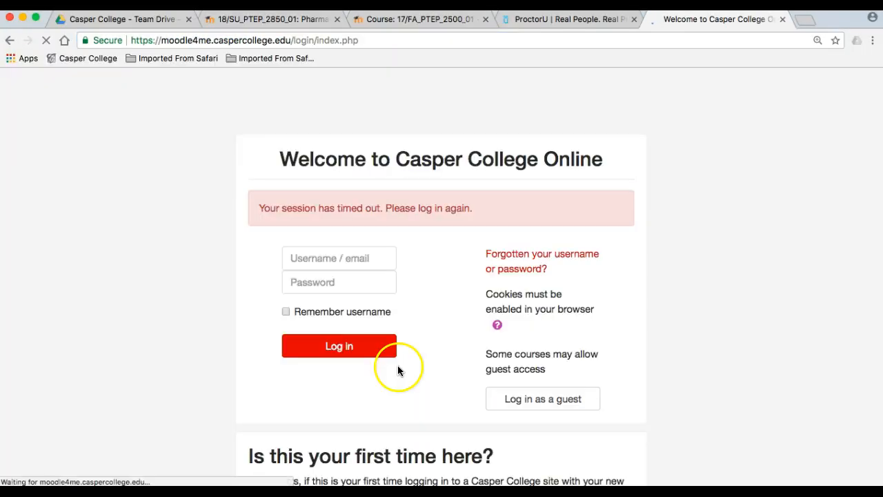
Log in to Moodle by choosing the saved username and entering the account password.
left_click(325, 258)
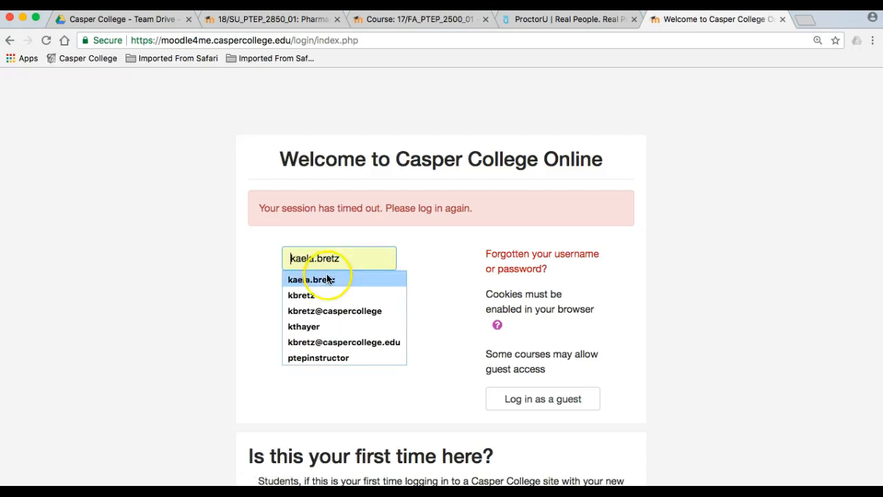
left_click(329, 278)
left_click(328, 284)
type("*")
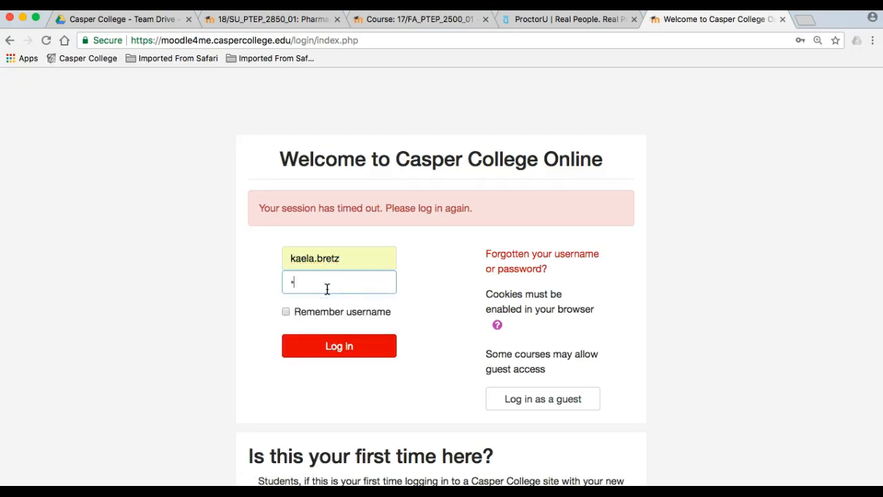
type("***********")
key("Return")
left_click(325, 289)
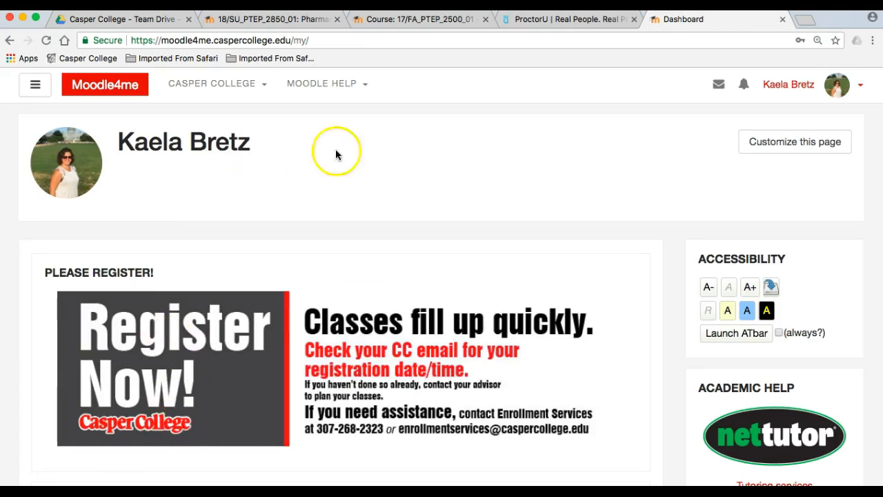
Examine the in-progress courses on the Moodle dashboard.
scroll(369, 281, "down", 5)
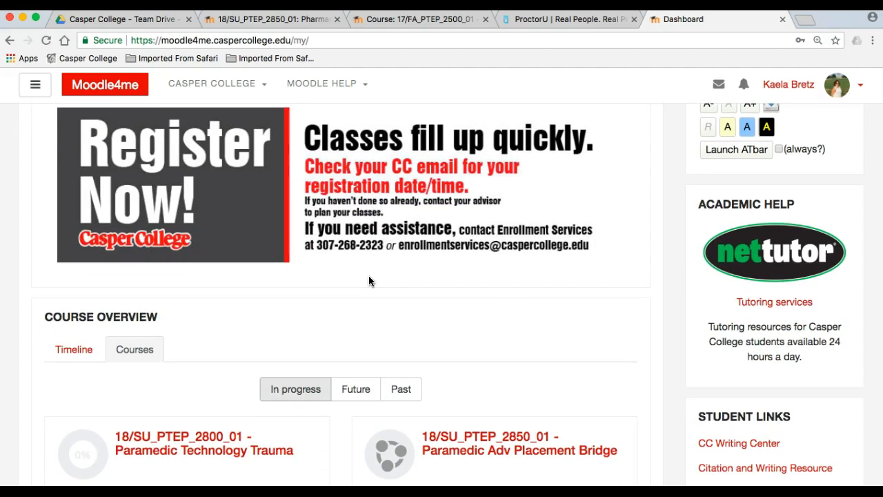
scroll(368, 280, "down", 6)
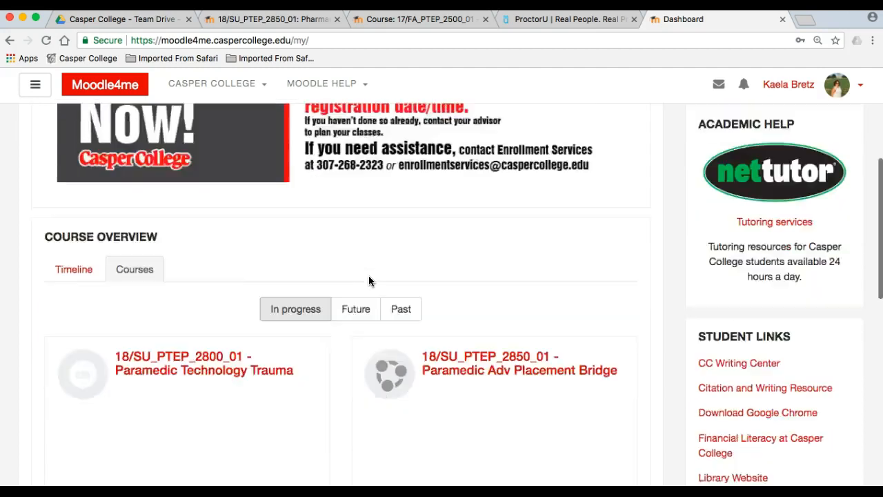
Open the 18/SU_PTEP_2800_01 - Paramedic Technology Trauma course and look through its course page.
left_click(207, 234)
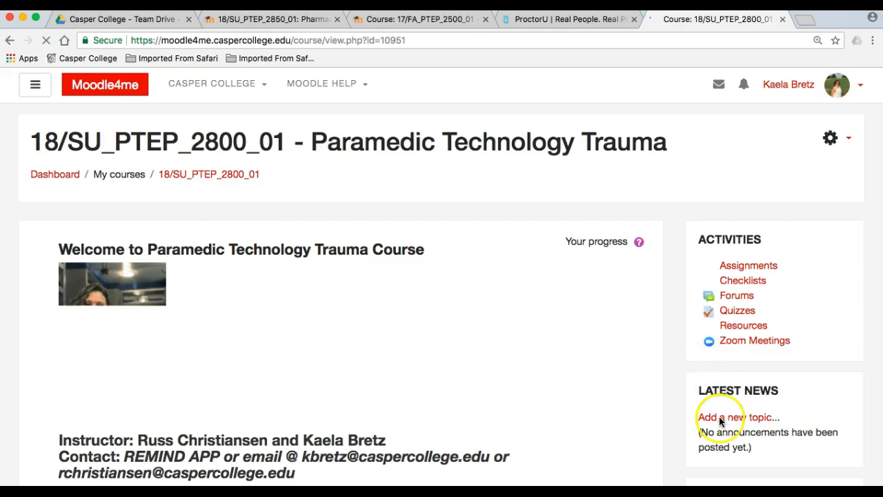
scroll(719, 418, "down", 5)
scroll(721, 421, "down", 4)
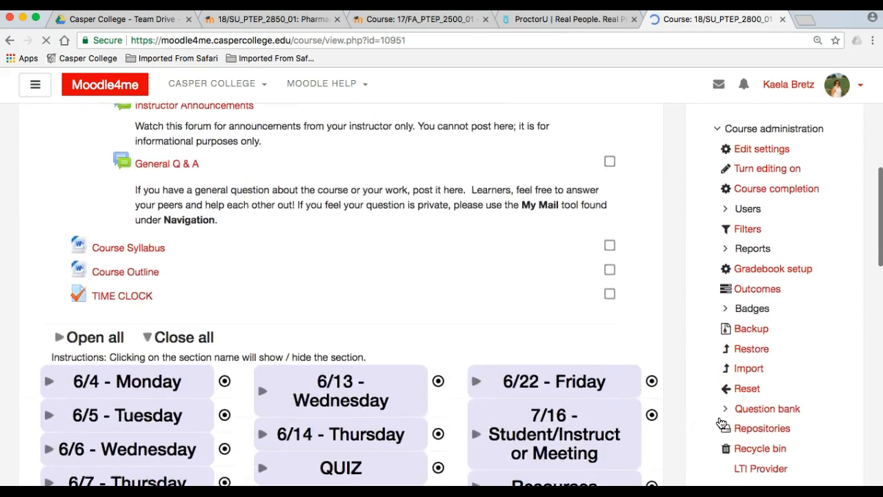
scroll(721, 422, "down", 5)
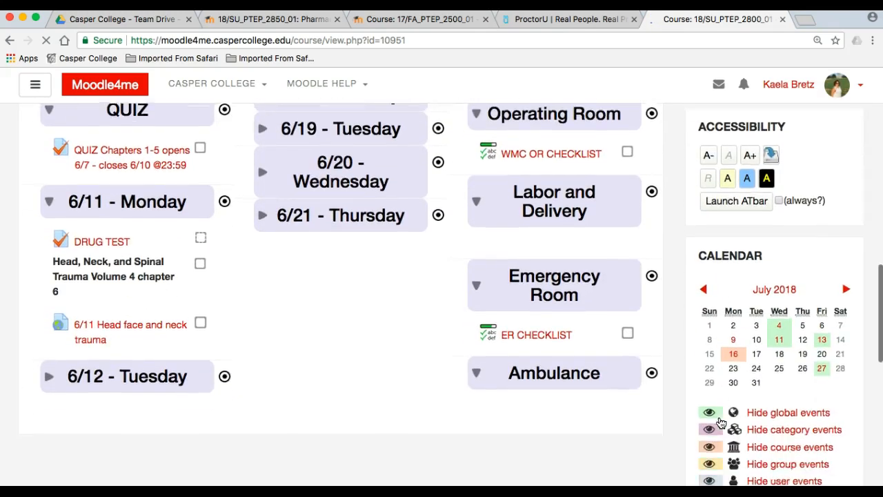
scroll(721, 423, "up", 6)
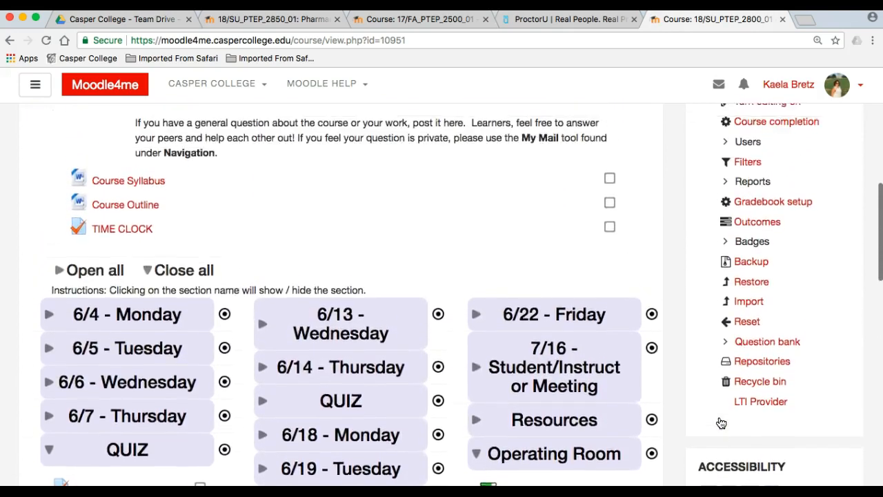
scroll(721, 423, "up", 1)
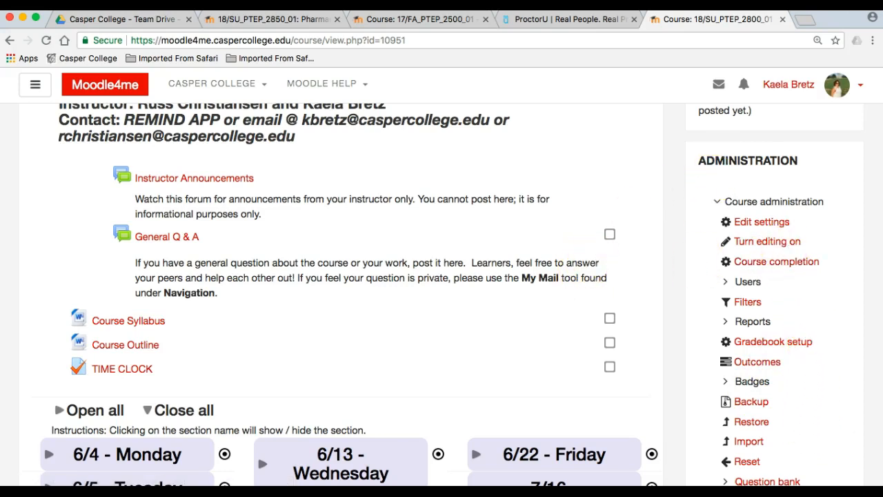
scroll(748, 296, "up", 3)
scroll(747, 295, "up", 2)
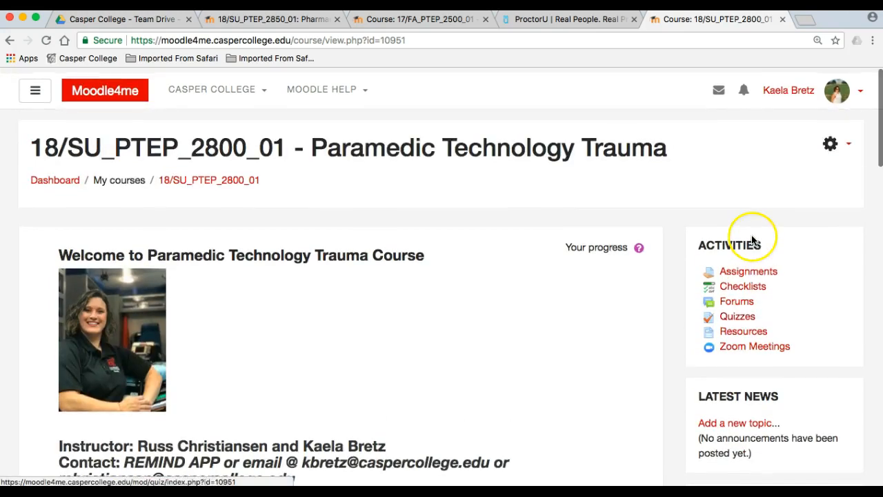
Turn editing on for the Paramedic Technology Trauma course from the course settings menu.
left_click(851, 138)
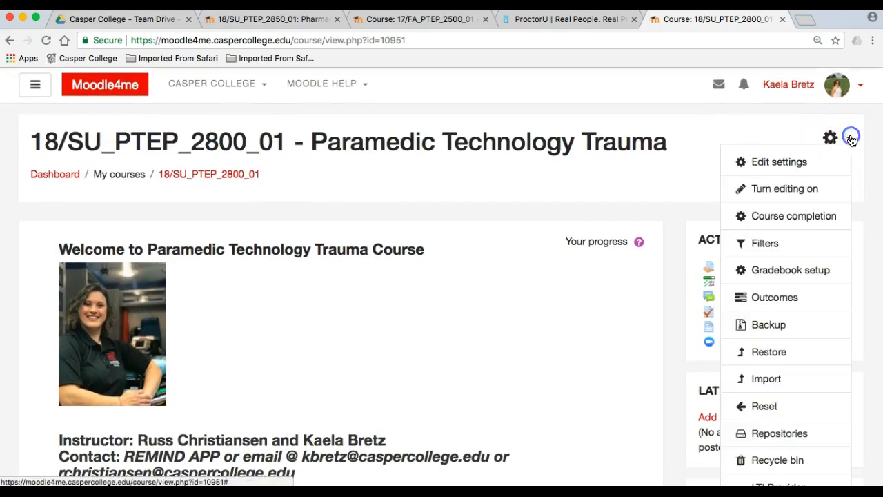
left_click(807, 189)
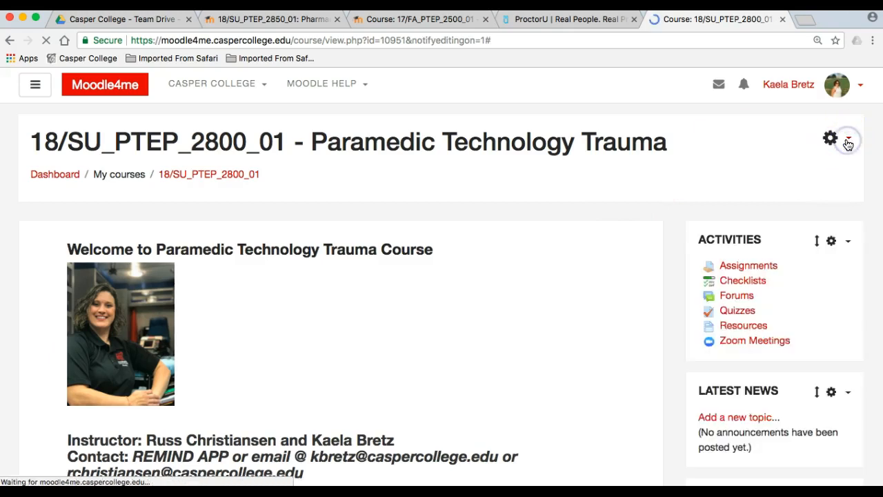
left_click(850, 140)
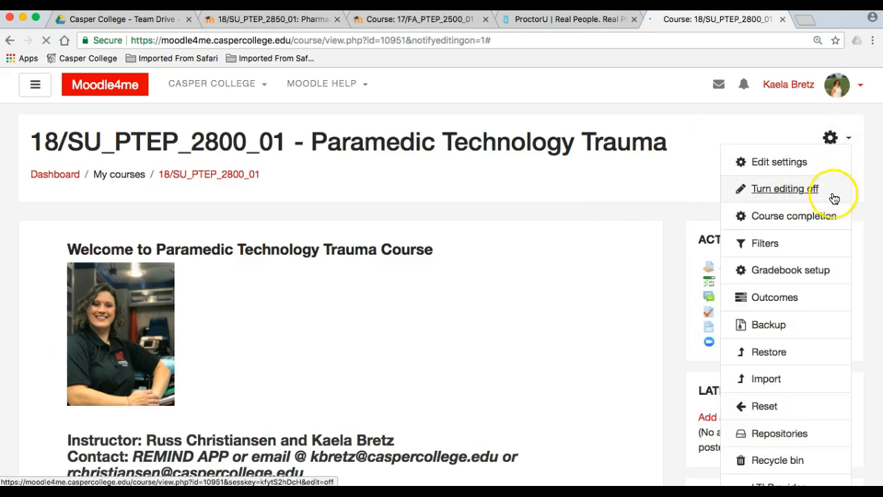
left_click(868, 455)
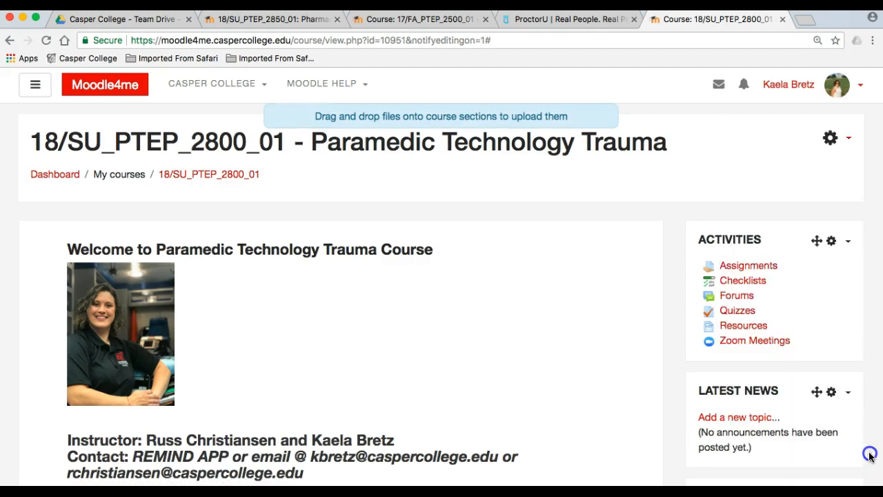
Open the add activity or resource chooser for the Ambulance section.
scroll(746, 428, "down", 2)
scroll(716, 414, "down", 15)
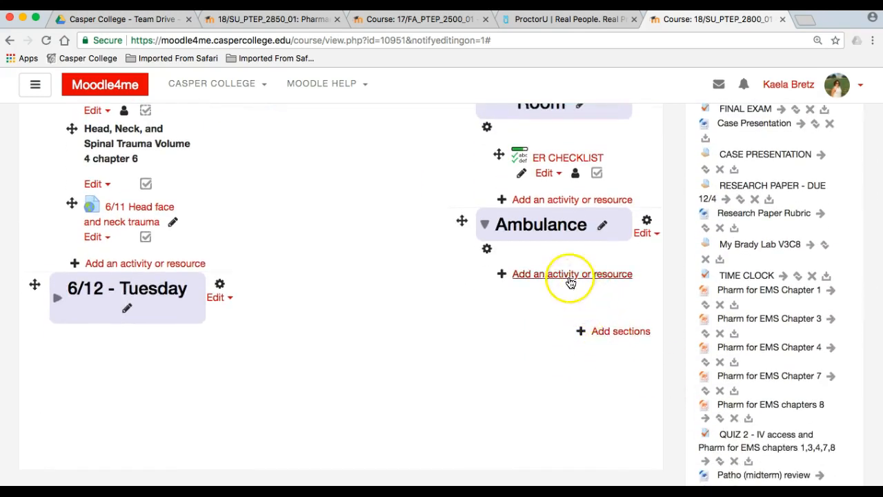
left_click(570, 276)
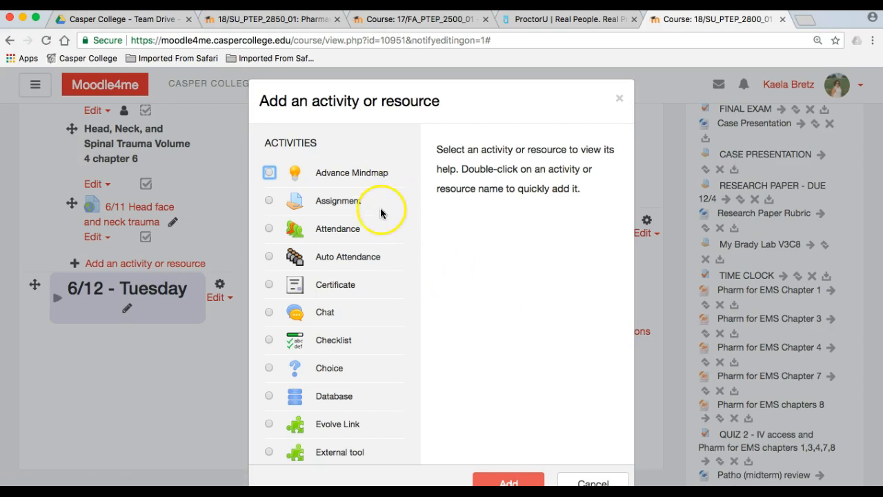
Choose External tool in the activity chooser and add it to the Ambulance section.
scroll(337, 285, "down", 2)
scroll(337, 285, "down", 3)
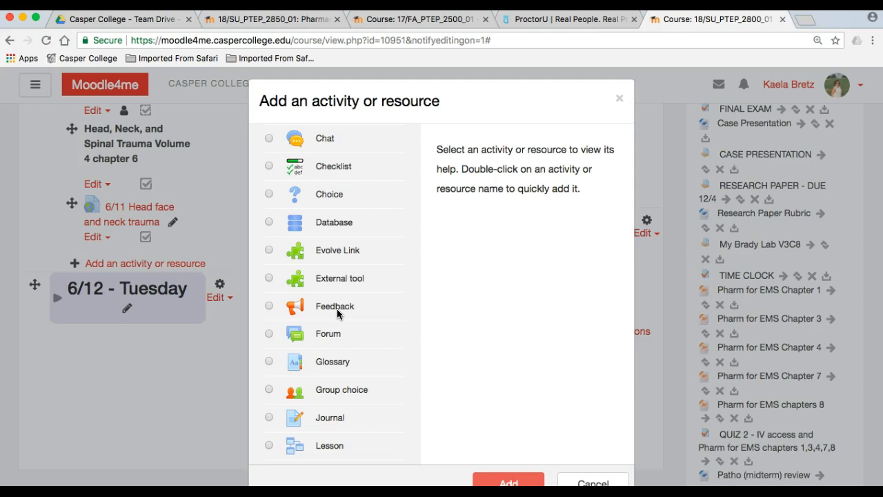
scroll(338, 311, "down", 2)
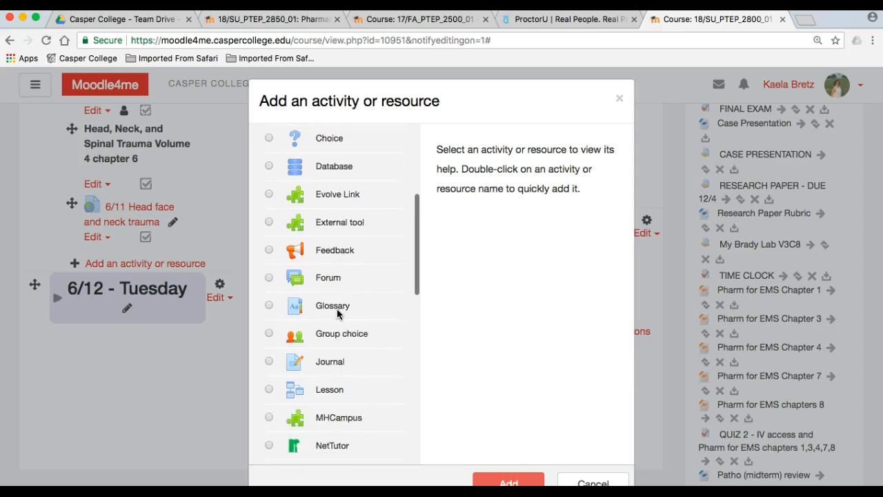
left_click(269, 223)
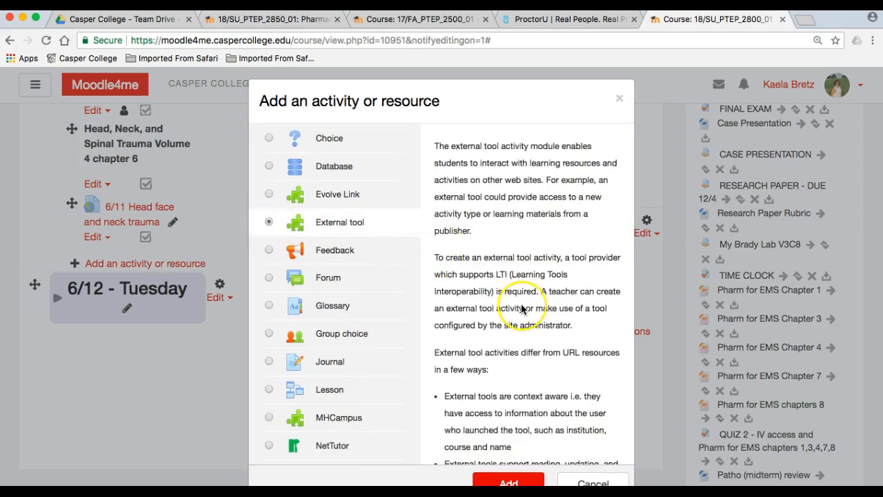
scroll(521, 307, "down", 2)
scroll(521, 304, "down", 5)
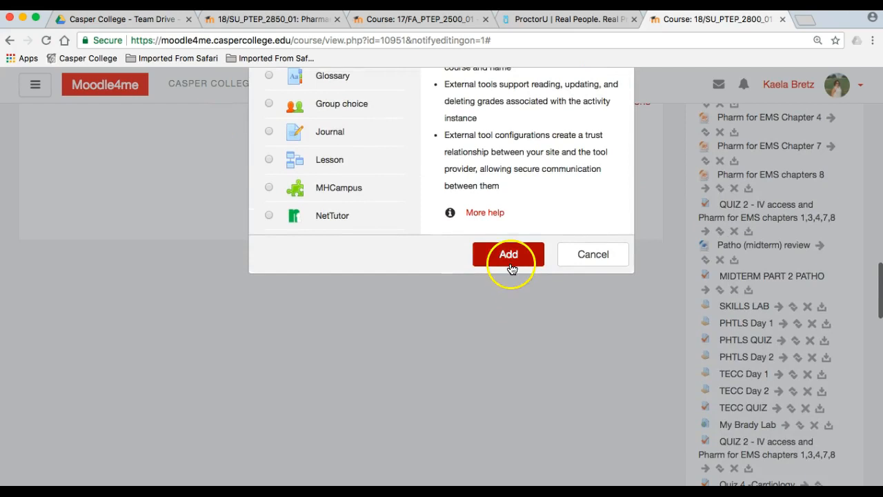
left_click(508, 256)
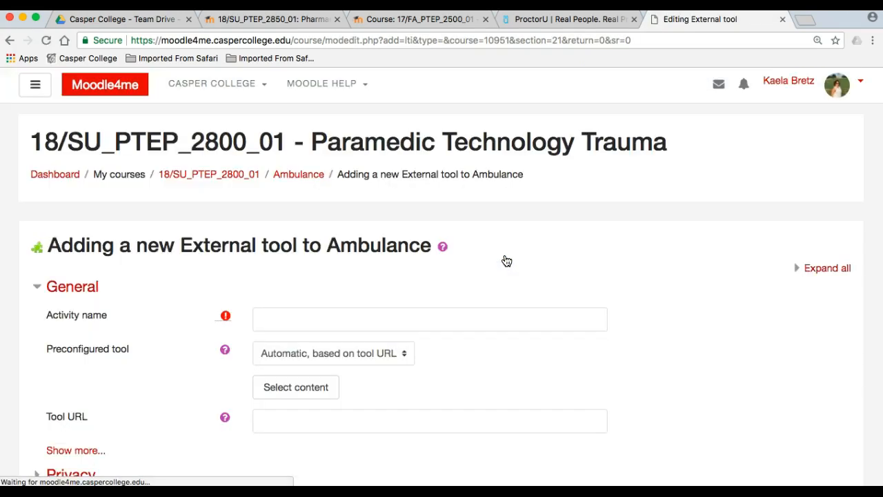
Set the new external tool's preconfigured tool to ProctorU.
left_click(405, 356)
left_click(276, 384)
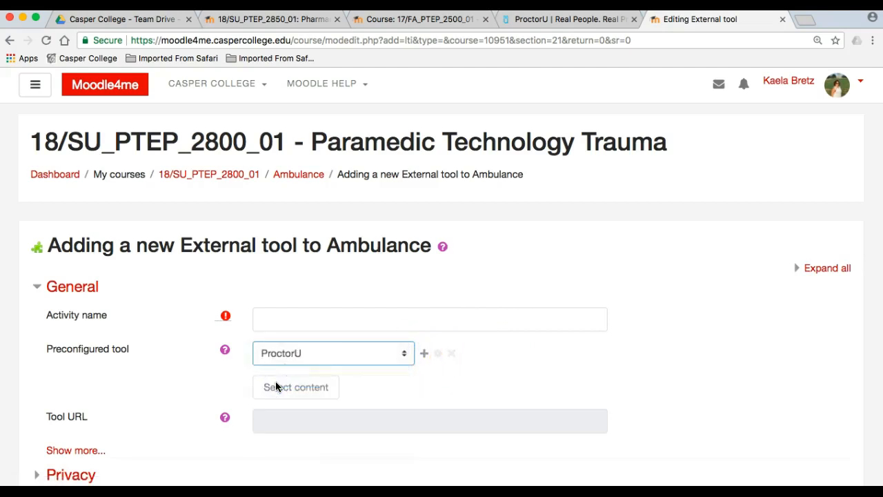
scroll(194, 366, "down", 10)
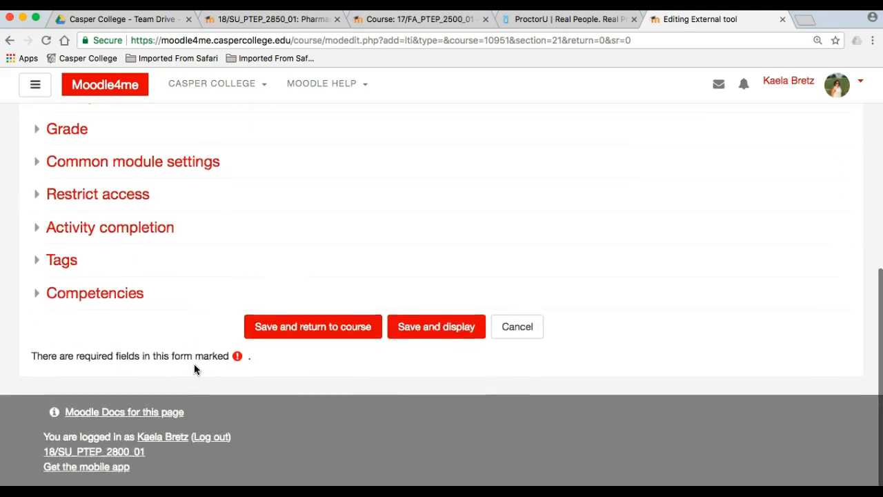
scroll(194, 364, "up", 10)
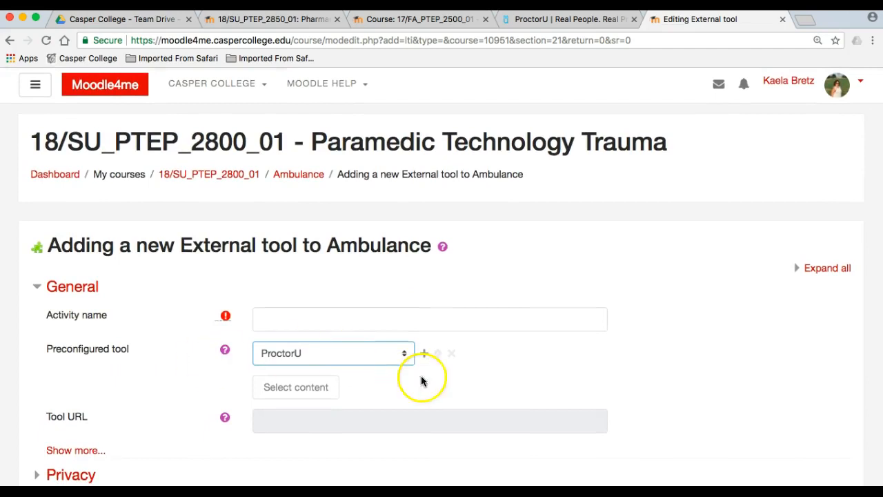
left_click(702, 365)
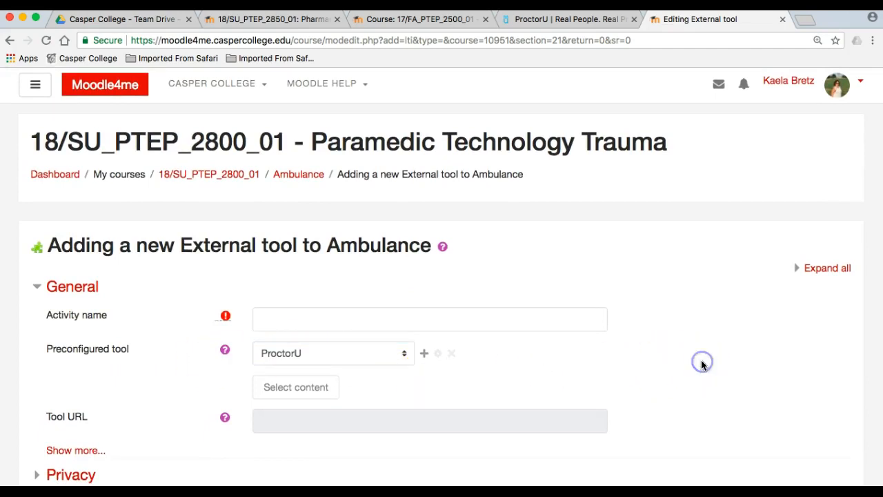